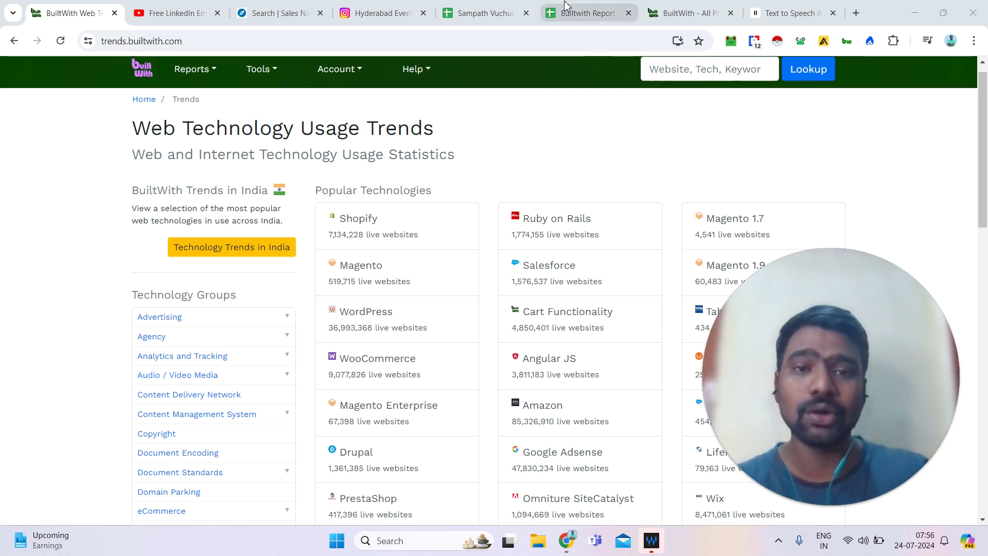
Step: Switch from BuiltWith Trends to the spreadsheet listing Instagram influencers, follower counts and emails
left_click(491, 11)
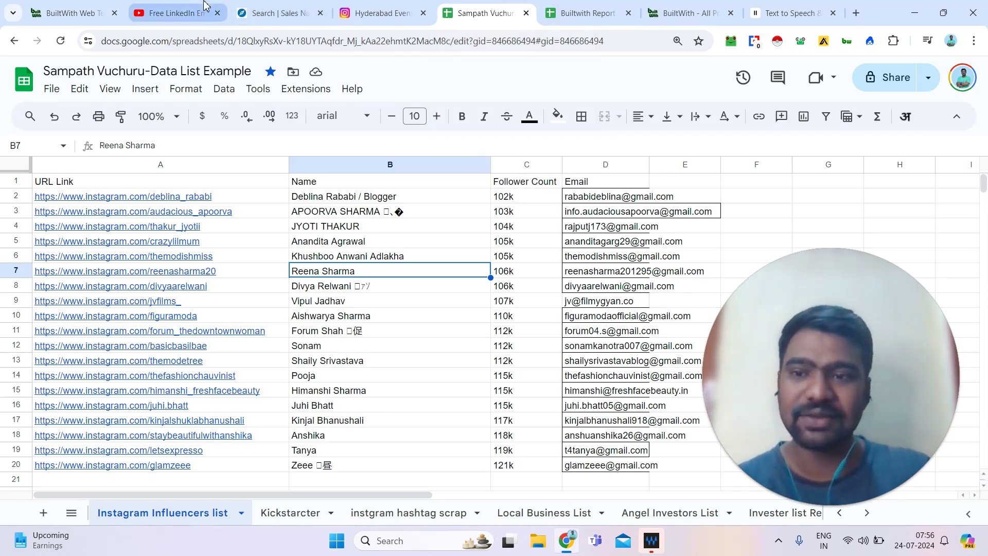
left_click(175, 13)
Step: Highlight the services and contact lines in the LinkedIn email tutorial's description
left_click_drag(67, 321, 232, 365)
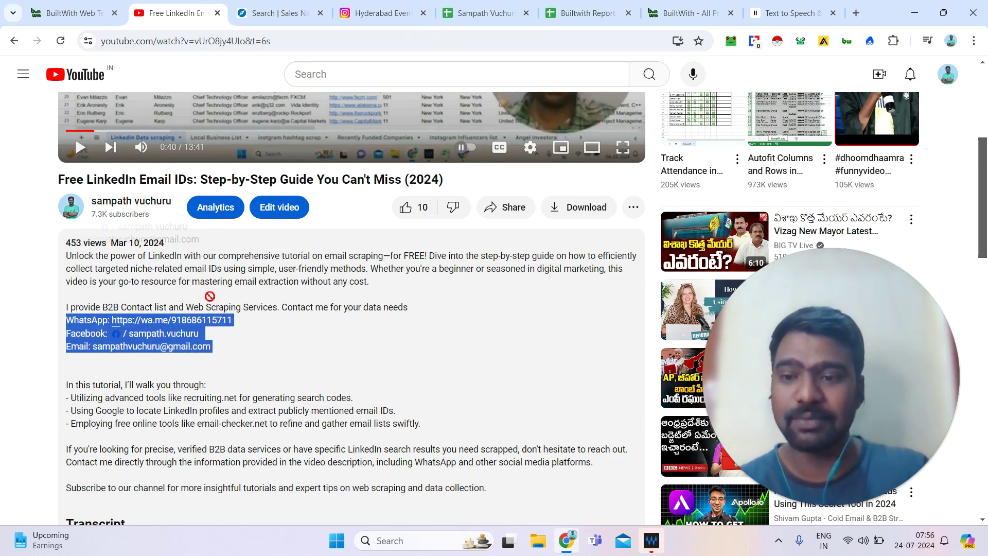
left_click(261, 356)
left_click_drag(165, 358, 235, 321)
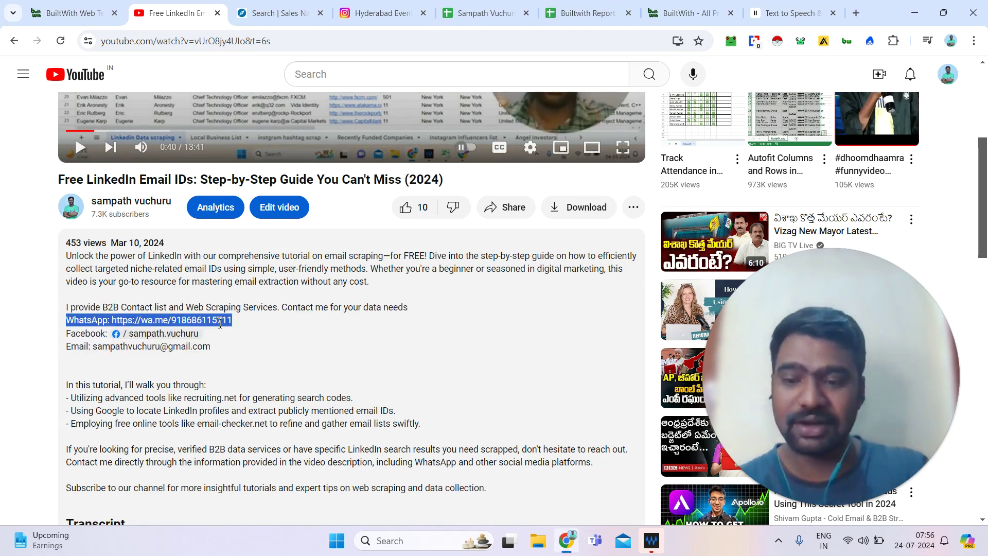
left_click(312, 356)
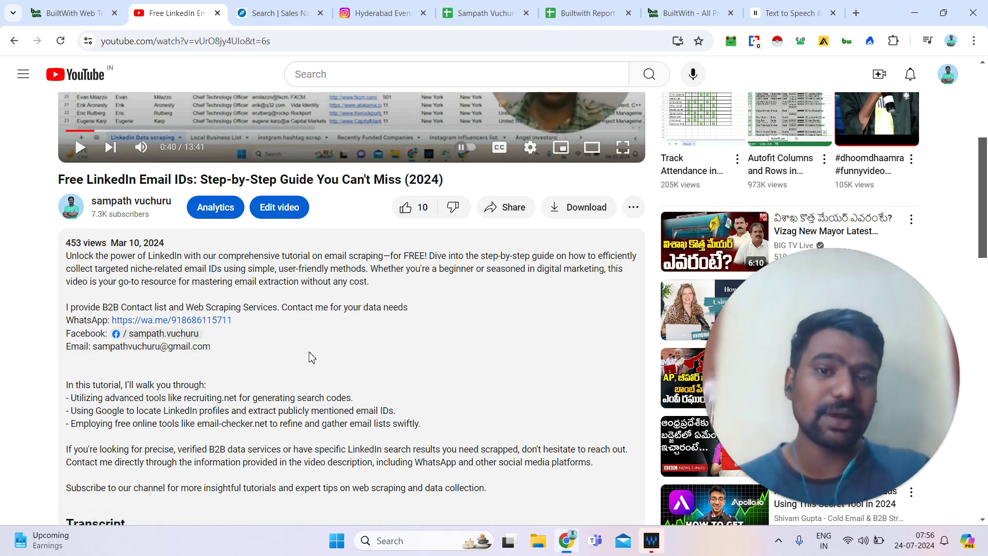
Step: Go to the Sales Navigator lead search filtered to Chief Executive Officer and Owner
left_click(504, 9)
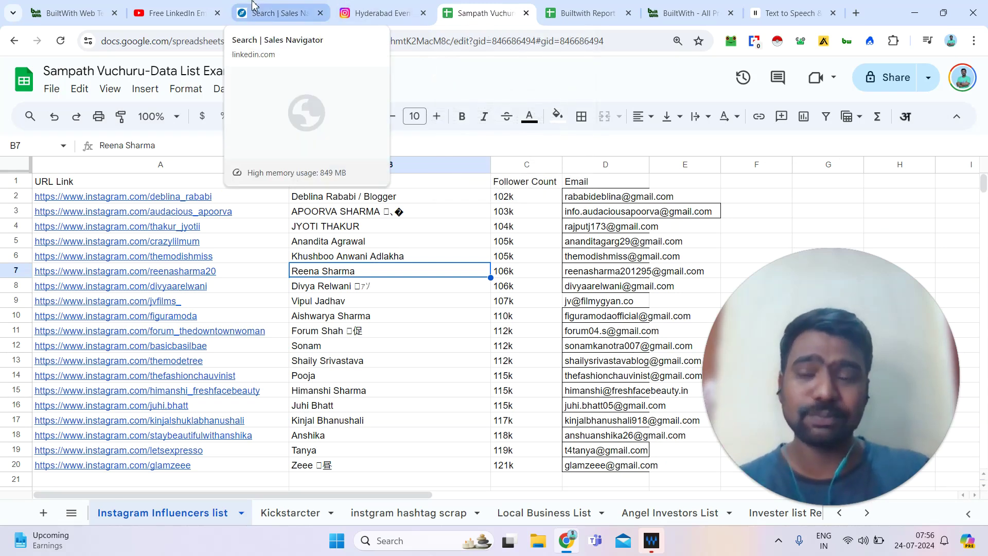
left_click(253, 7)
left_click(883, 164)
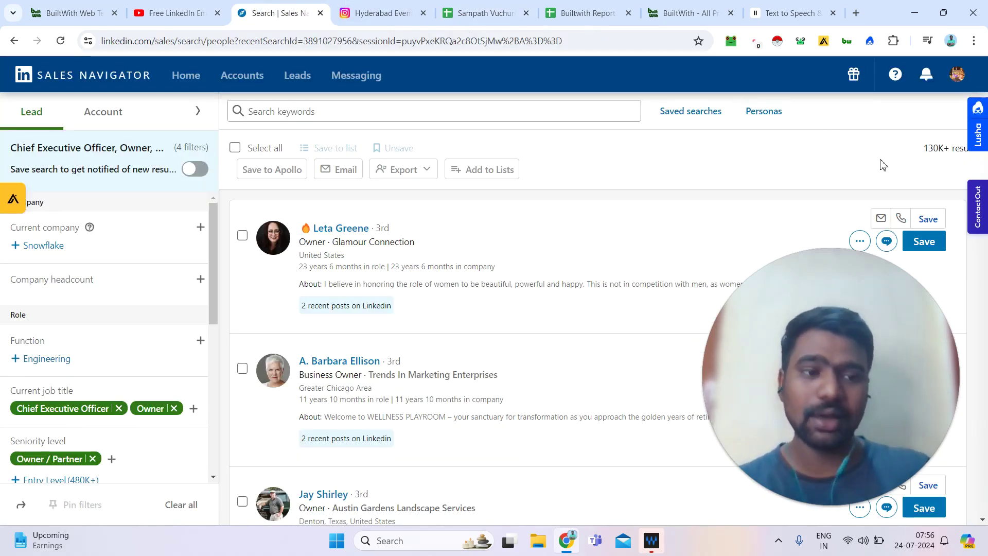
Step: Point out the 'Add to Lists' option, then switch to the hyd_events Instagram profile
triple_click(883, 164)
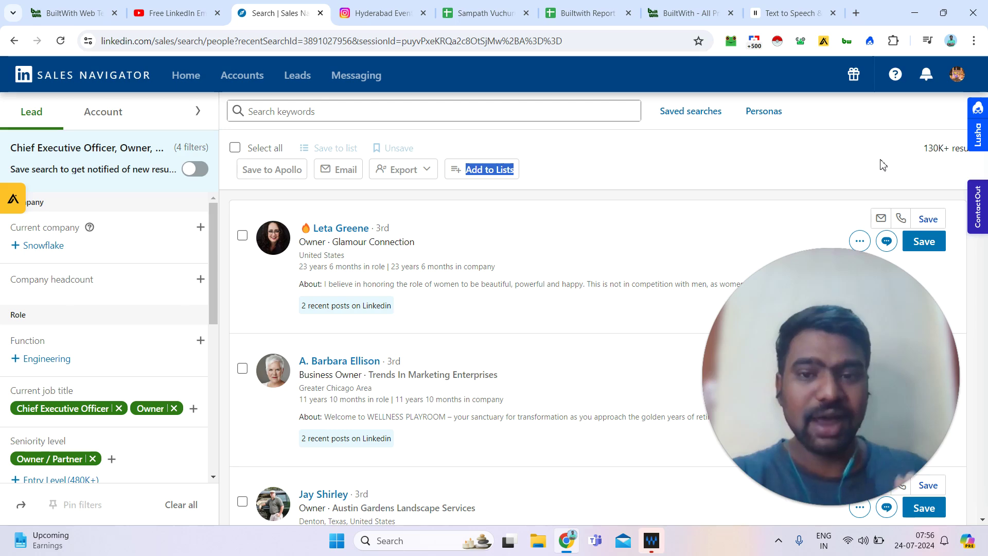
left_click(429, 8)
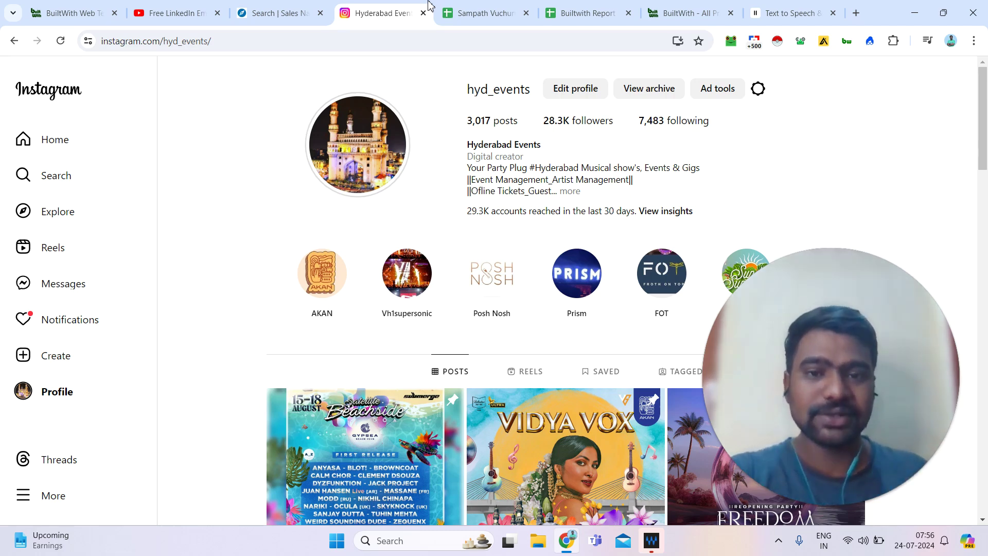
Step: Browse the 'instgram hashtag scrap' and 'Local Business List' sheets, moving along row 24
left_click(468, 12)
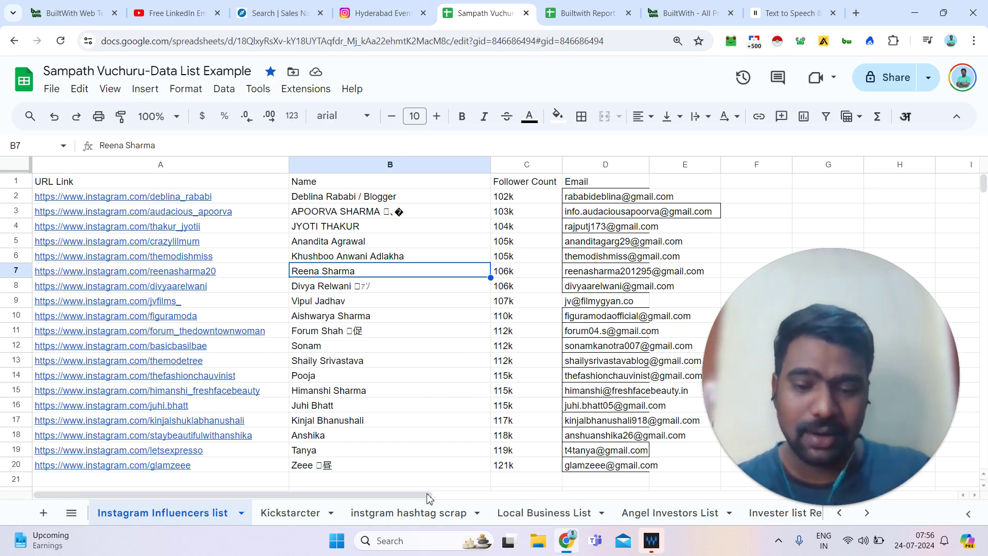
left_click(372, 522)
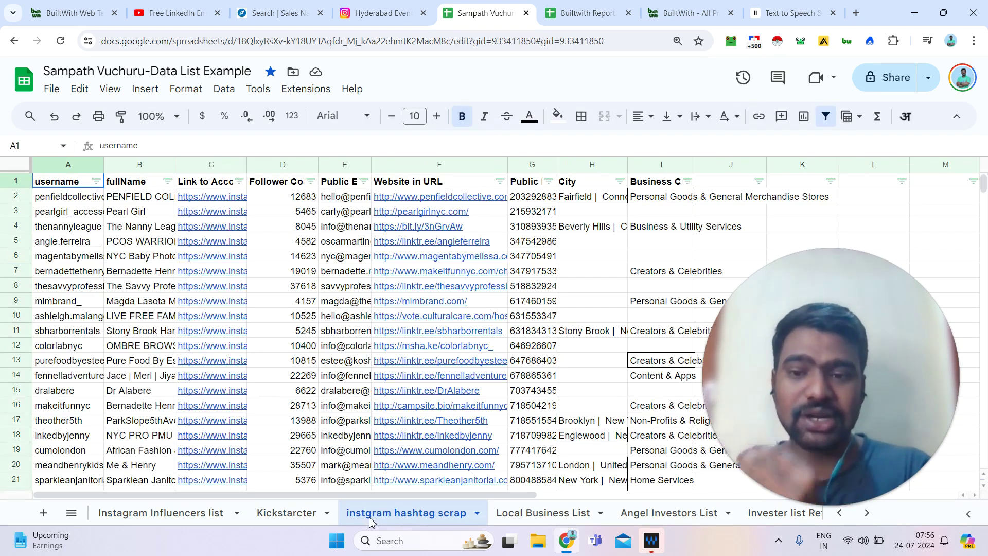
left_click(545, 513)
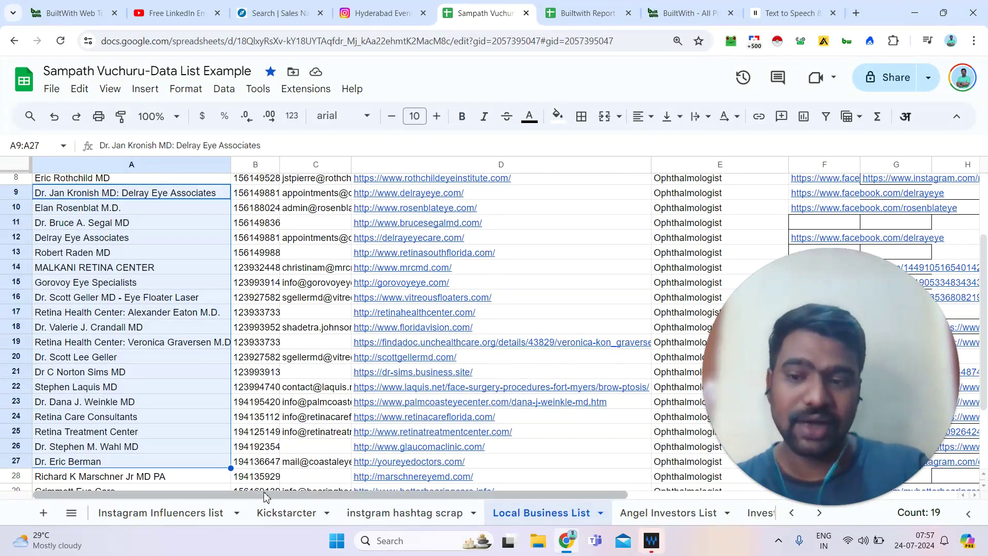
left_click(222, 416)
key("Right")
key("Right")
key("Right")
key("Right")
key("Right")
key("Right")
key("Right")
key("Right")
key("Right")
key("Right")
key("Right")
key("Right")
key("Right")
key("Right")
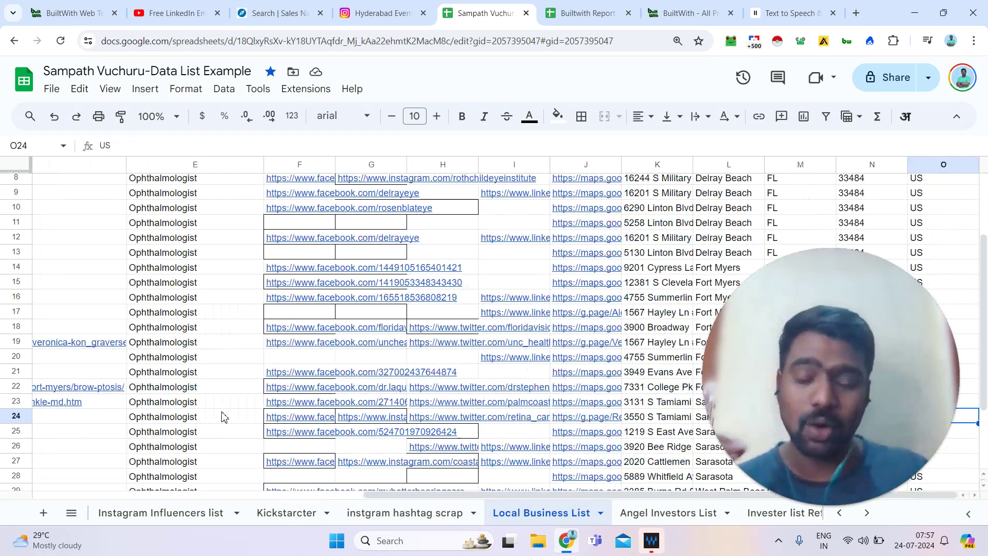
Step: Open the 'Recently Funded Companies' sheet from the All Sheets list, then return to Sales Navigator
left_click(72, 513)
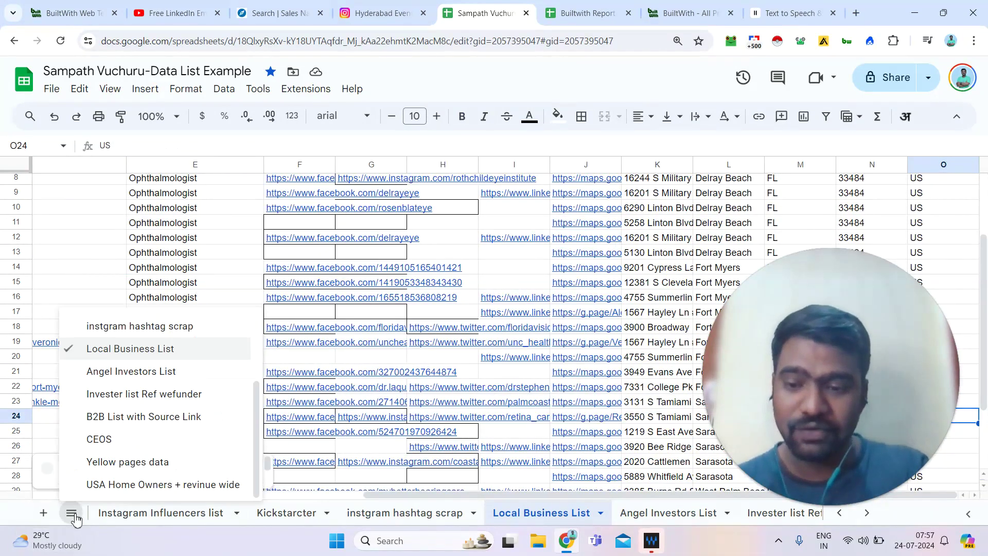
scroll(260, 364, "up", 3)
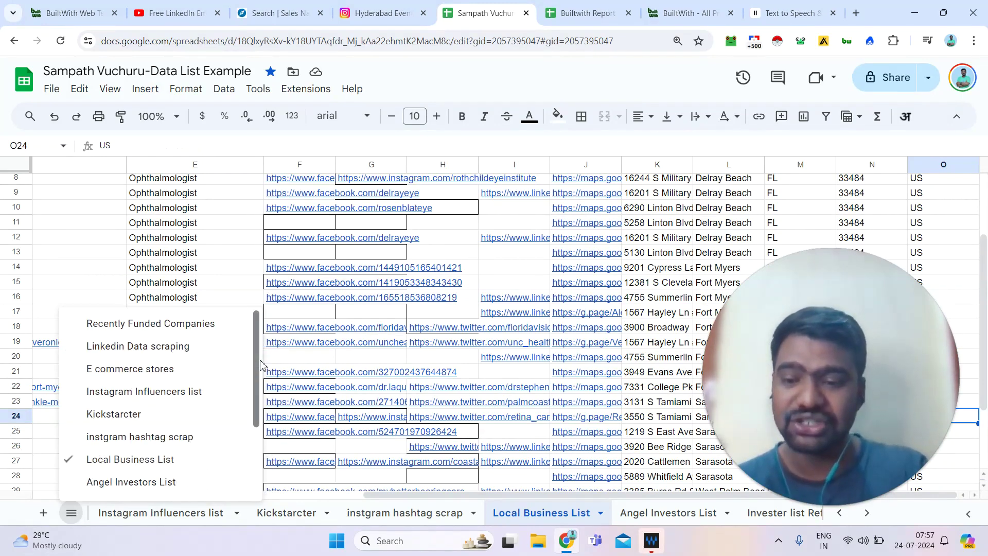
left_click(196, 325)
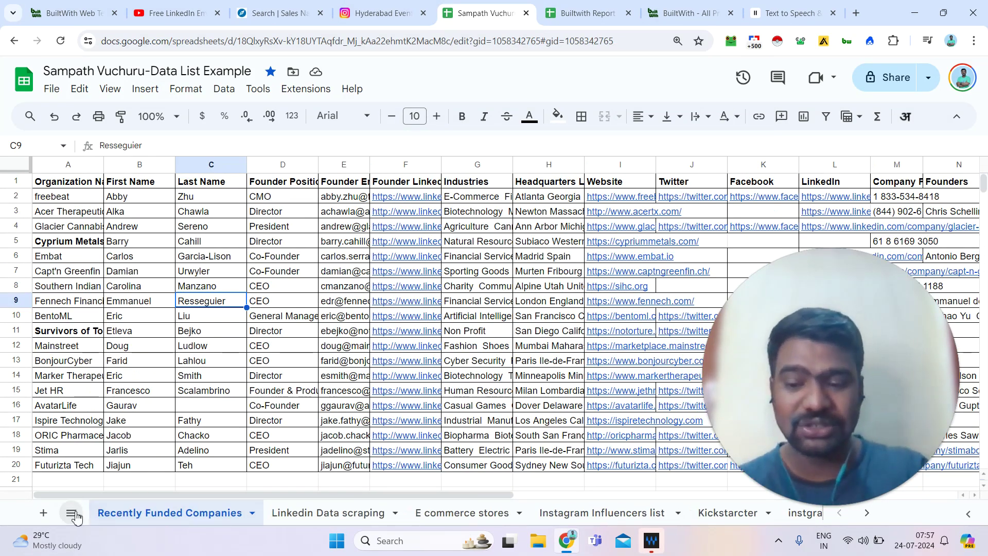
left_click(72, 513)
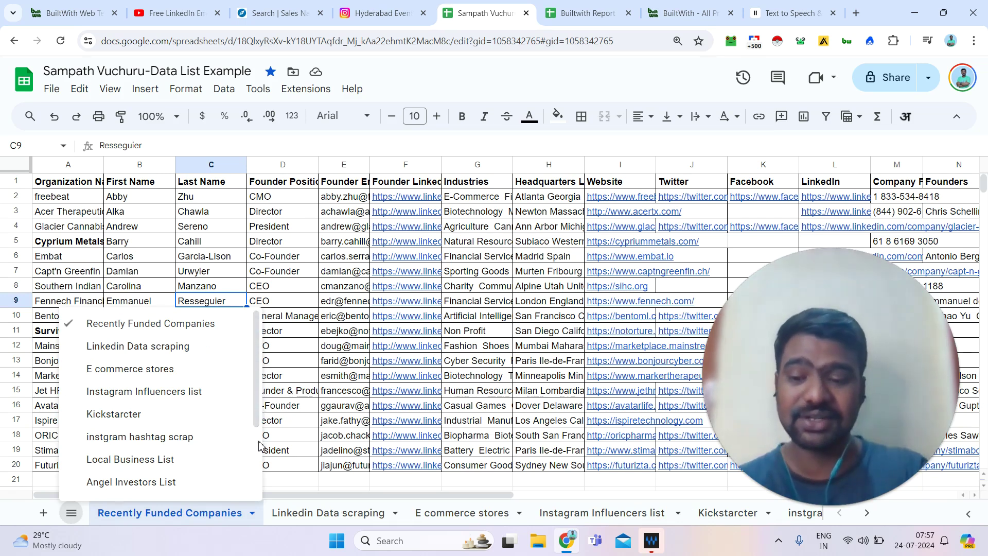
scroll(254, 452, "down", 3)
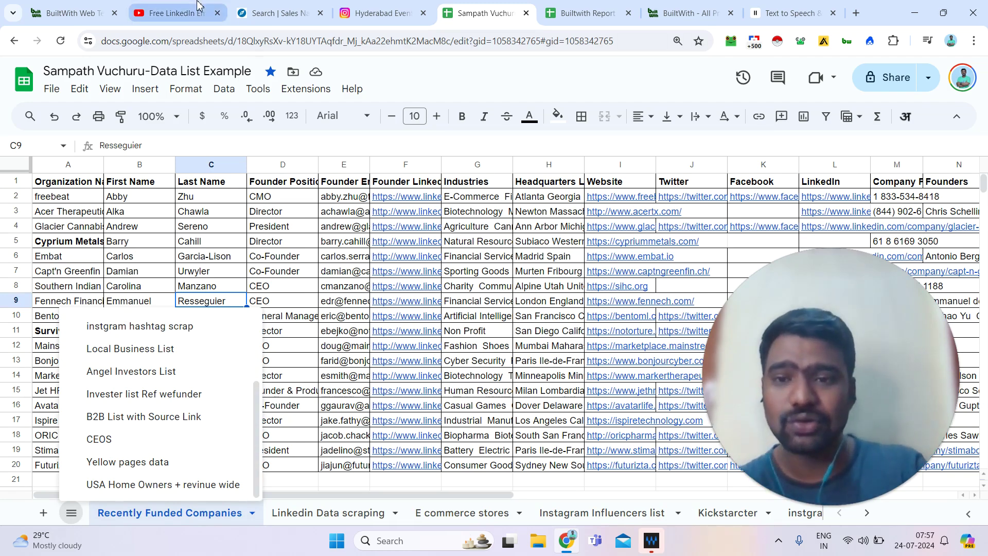
left_click(313, 6)
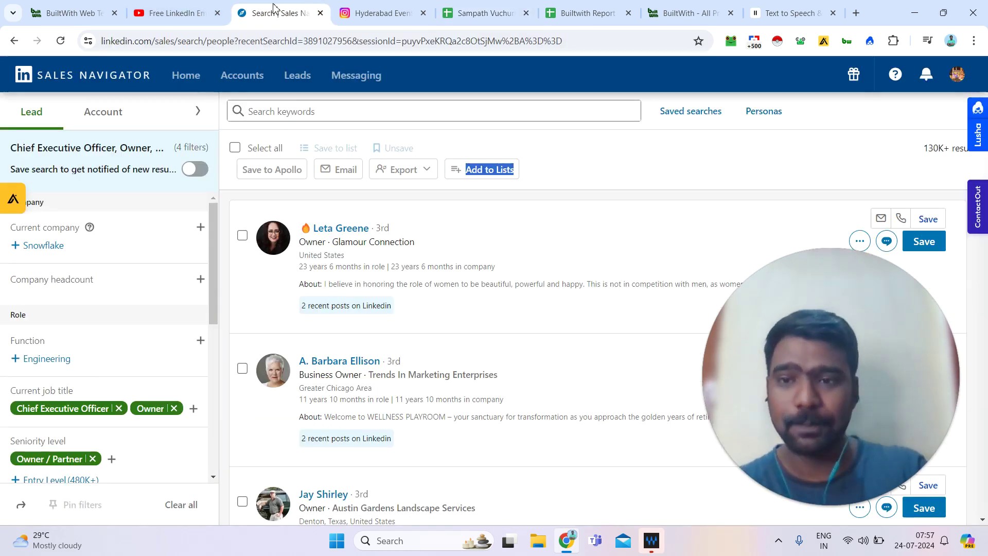
Step: Highlight the WhatsApp contact line in the tutorial description, then open BuiltWith's all-products pricing page
left_click(188, 6)
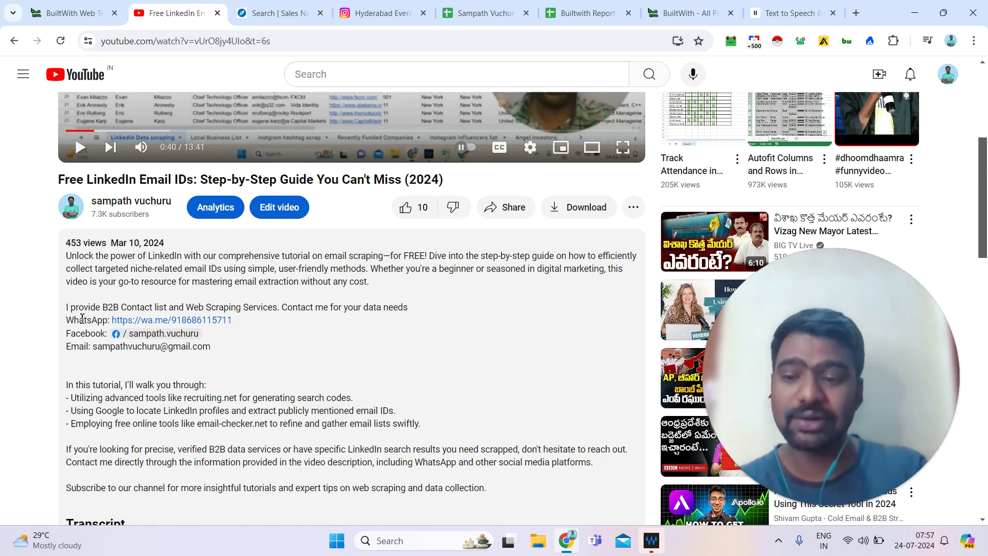
left_click_drag(67, 320, 94, 279)
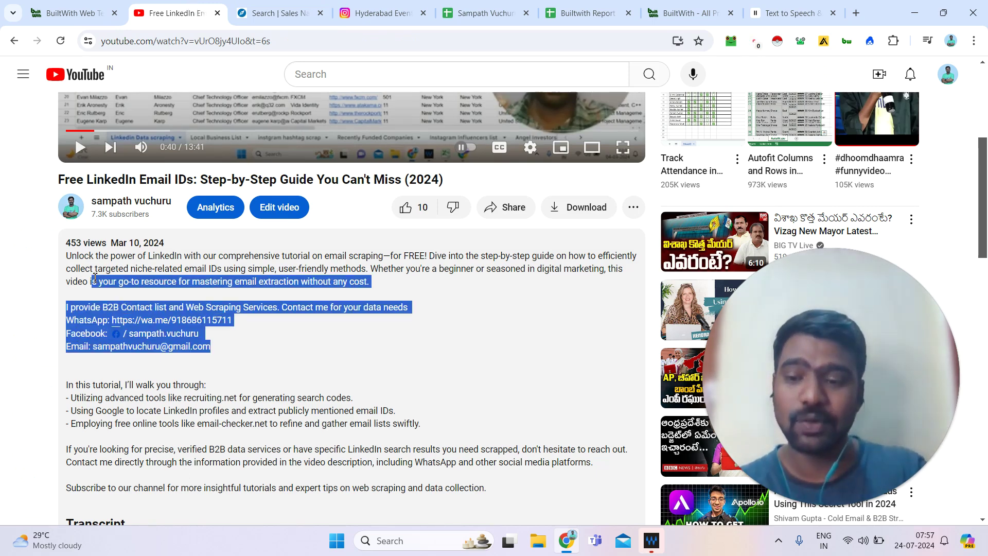
left_click(95, 272)
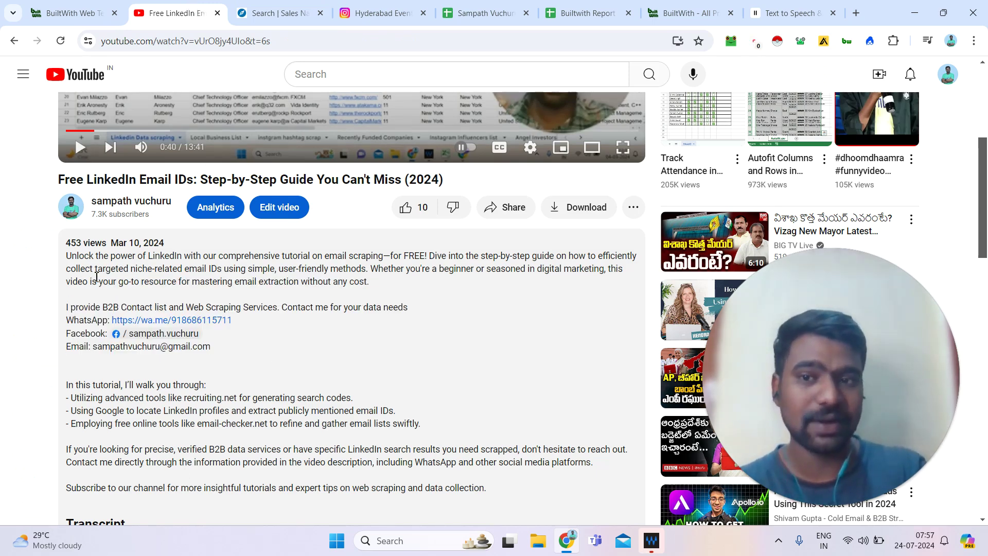
left_click(82, 10)
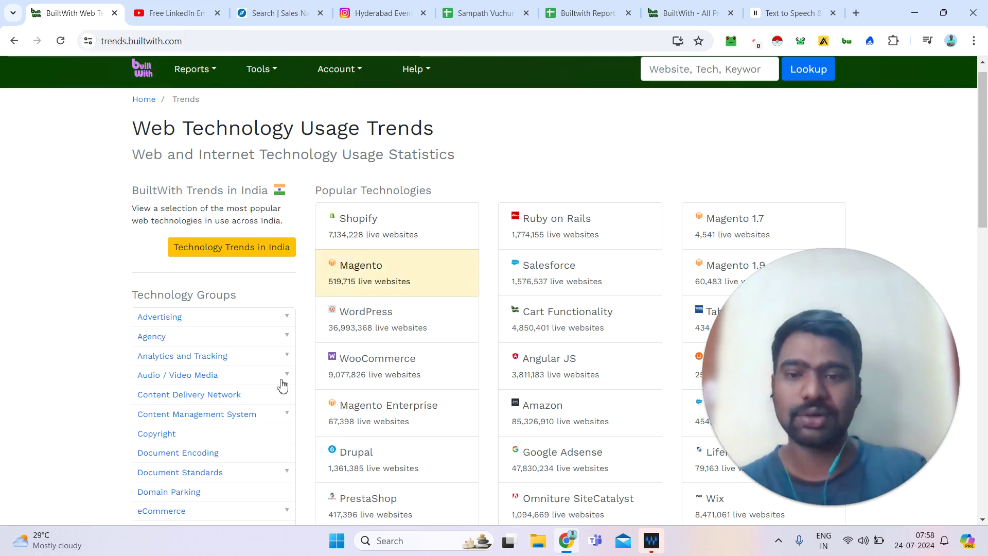
left_click(698, 8)
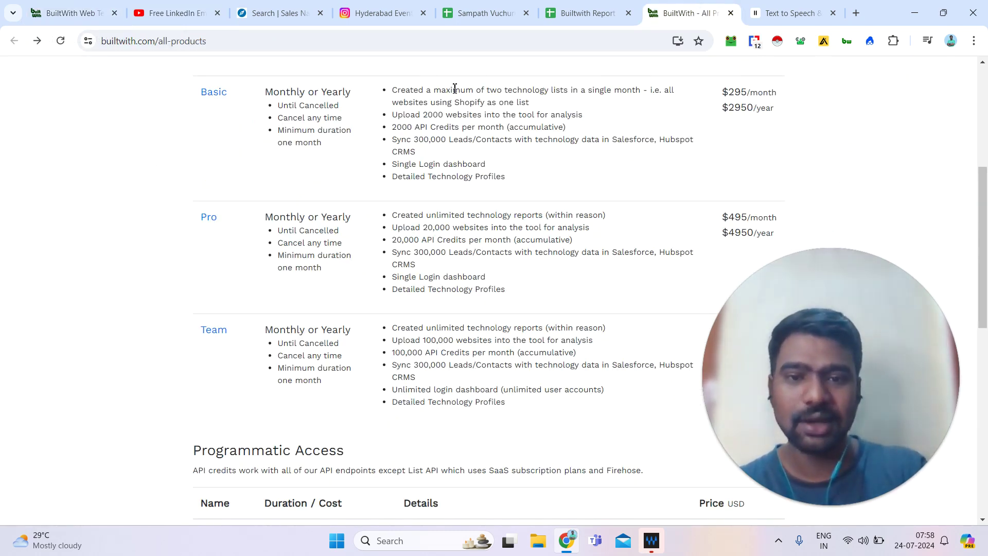
Step: Highlight the Basic, Pro and Team plan limits, billing and features on the pricing page
left_click_drag(488, 90, 544, 91)
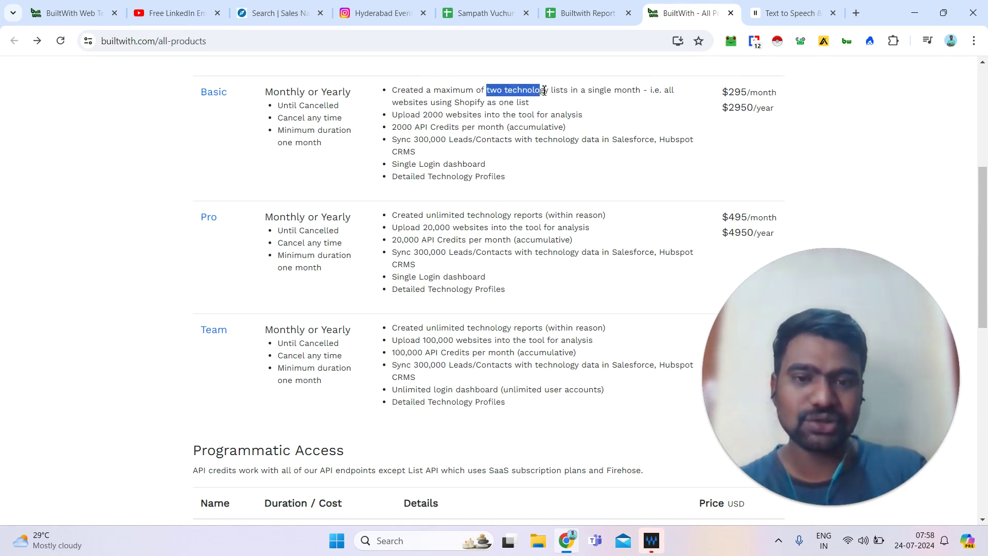
double_click(329, 215)
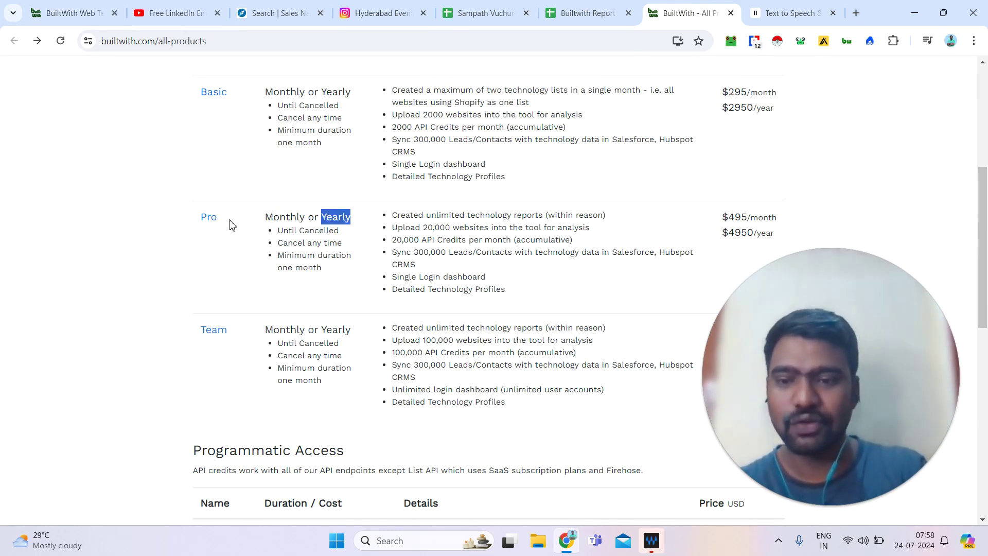
left_click_drag(432, 215, 531, 214)
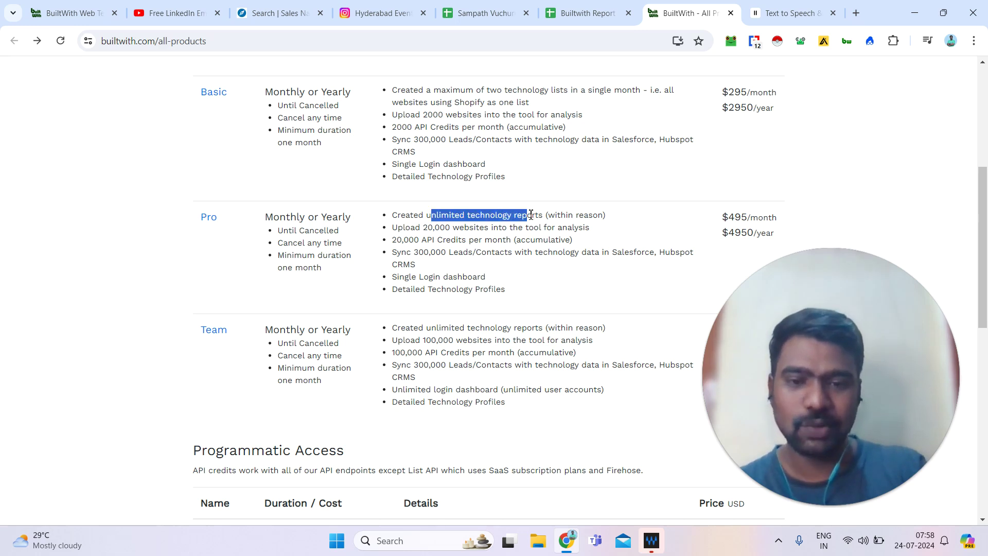
left_click_drag(330, 342, 450, 341)
left_click(452, 344)
scroll(451, 343, "down", 1)
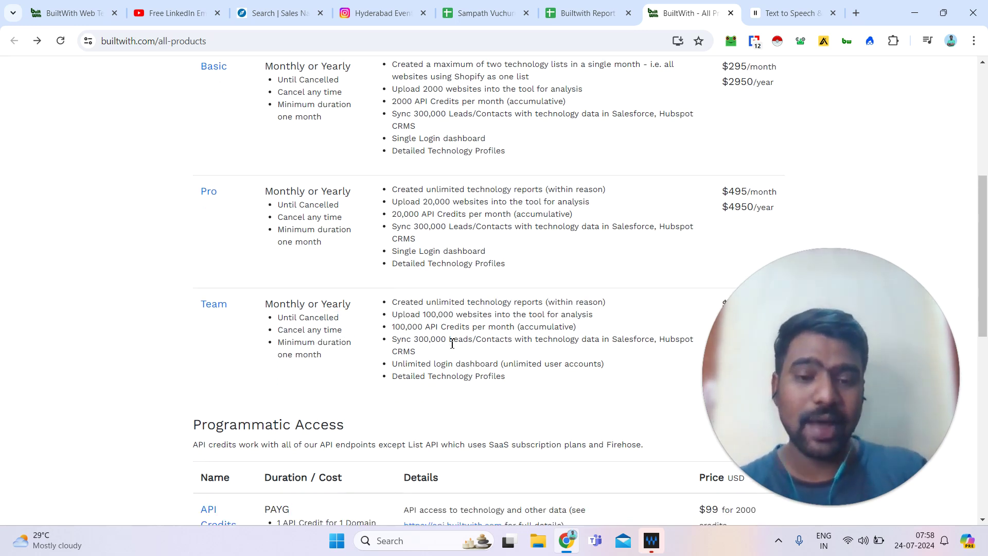
scroll(451, 343, "up", 1)
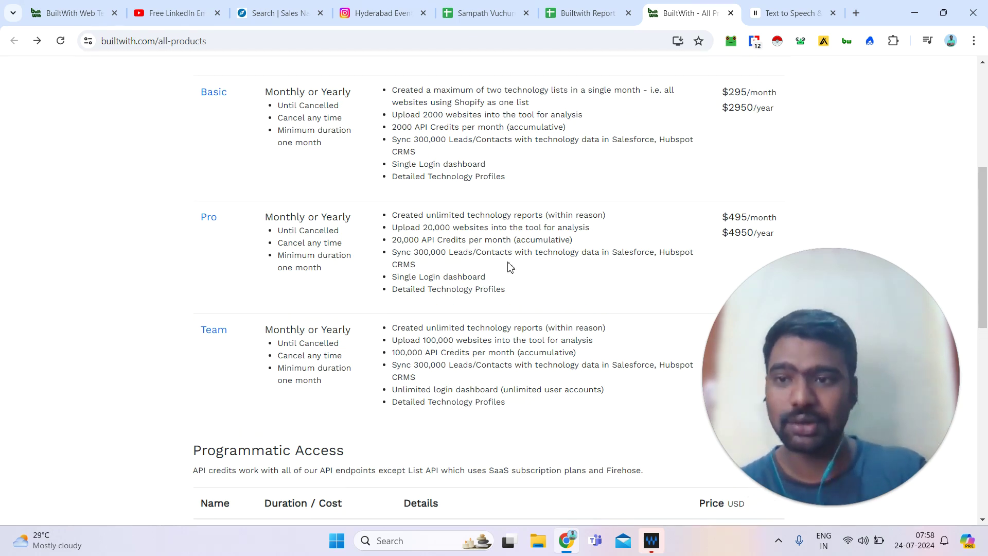
left_click_drag(273, 230, 525, 238)
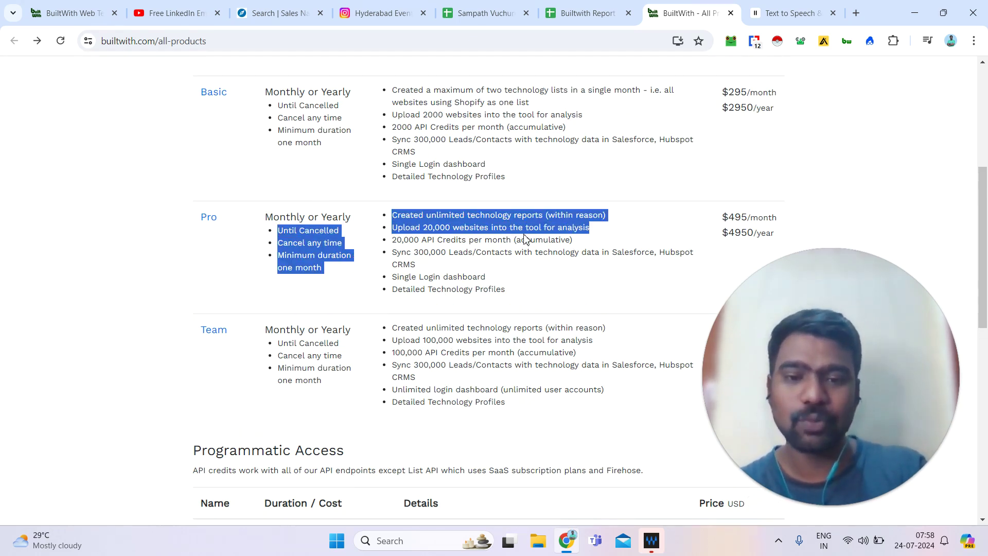
left_click(523, 238)
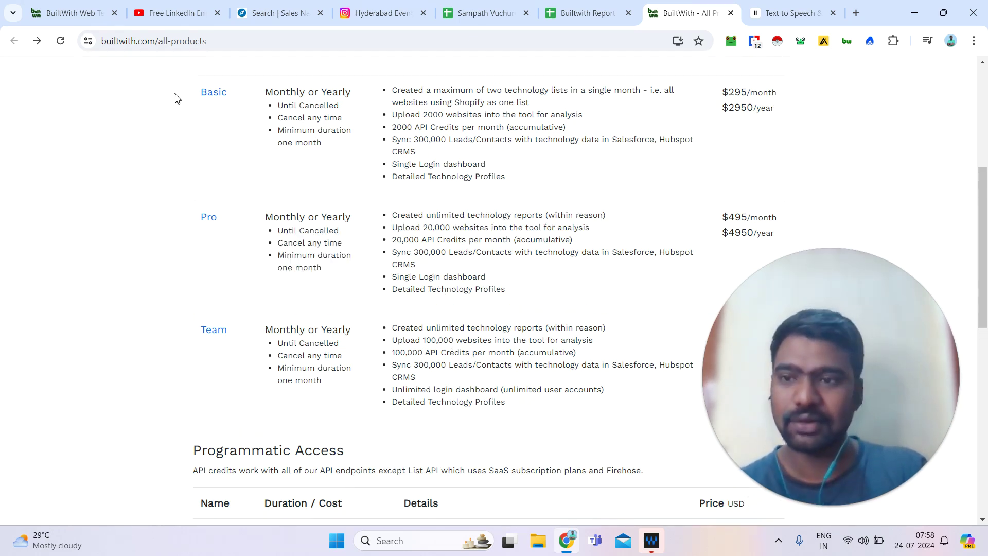
Step: Return to the Web Technology Usage Trends page and scroll through the popular technologies
left_click(89, 7)
scroll(985, 222, "down", 4)
scroll(985, 222, "down", 7)
scroll(967, 116, "up", 12)
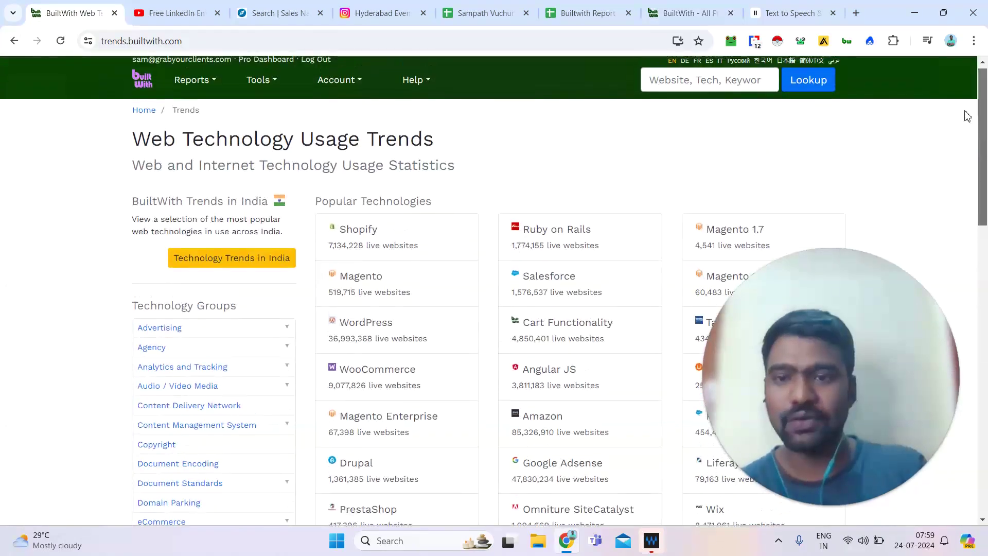
scroll(967, 117, "down", 1)
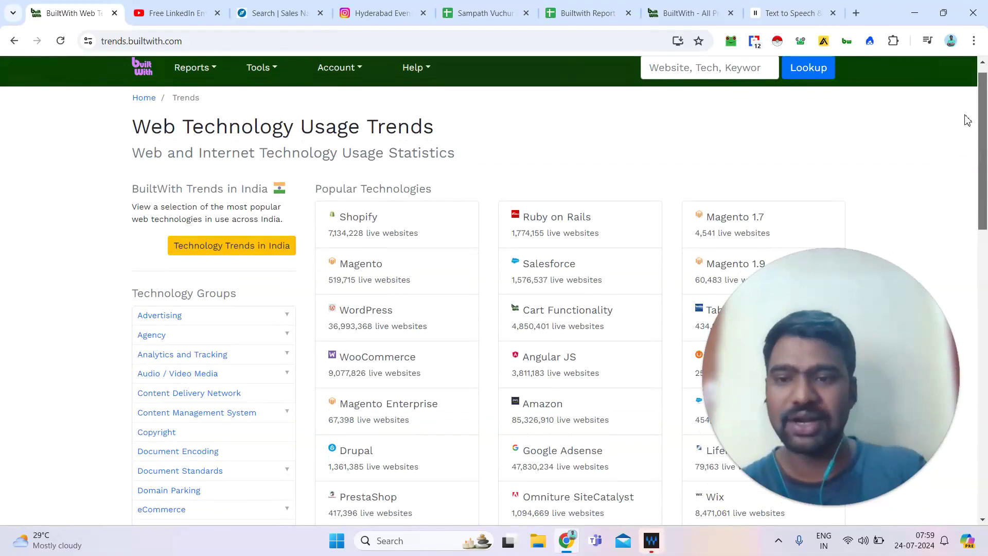
Step: Open Reports > Create a new Report and highlight the List Upload card
left_click(191, 72)
left_click(204, 96)
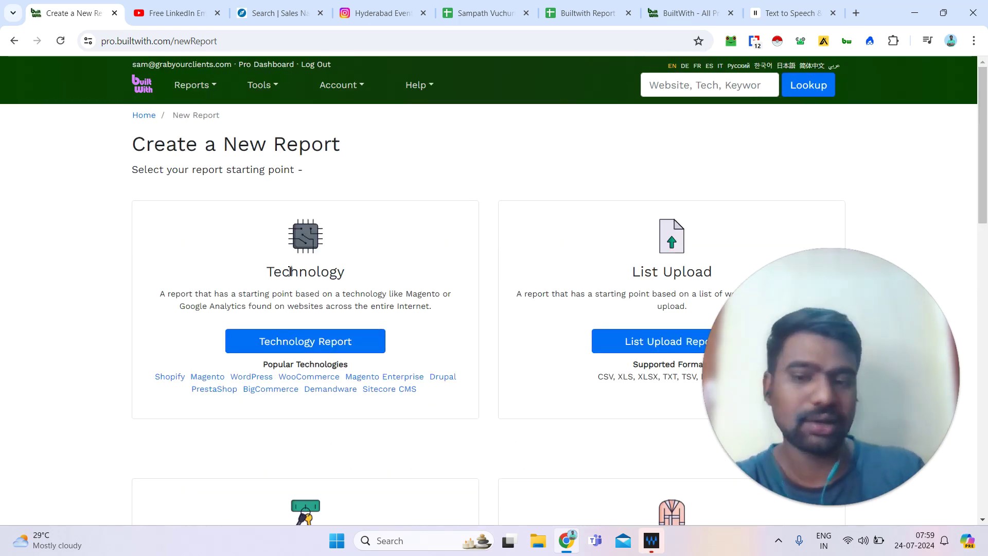
scroll(289, 271, "down", 1)
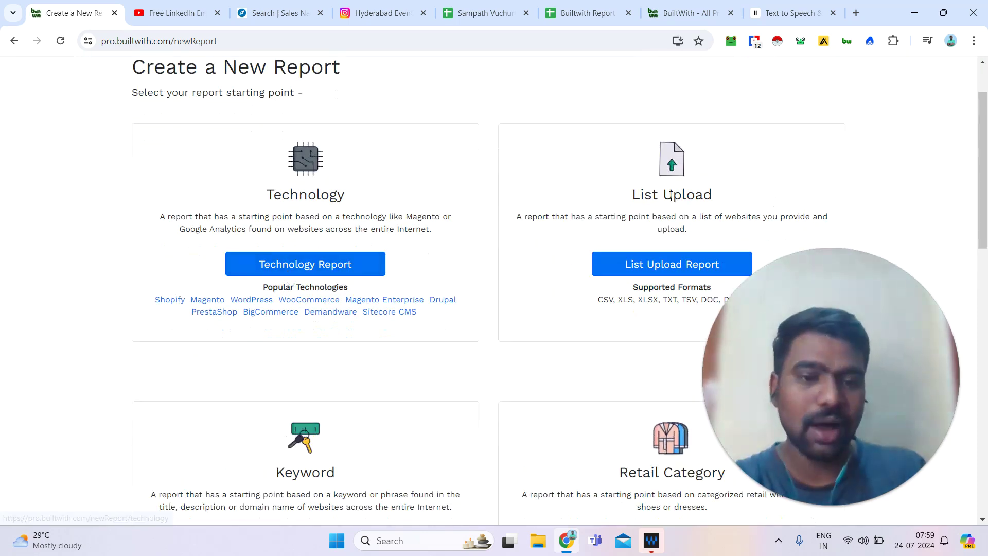
triple_click(673, 195)
scroll(672, 195, "down", 1)
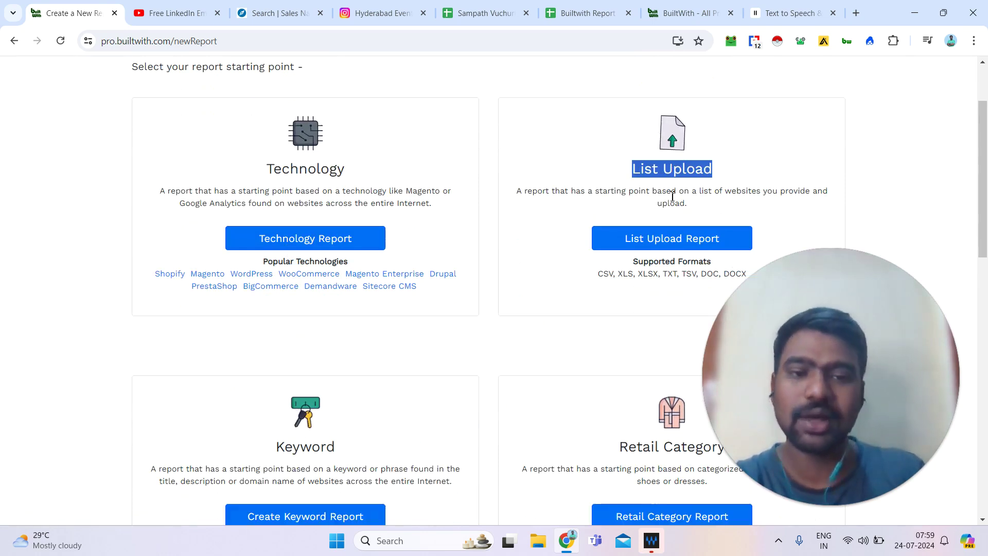
scroll(673, 196, "down", 1)
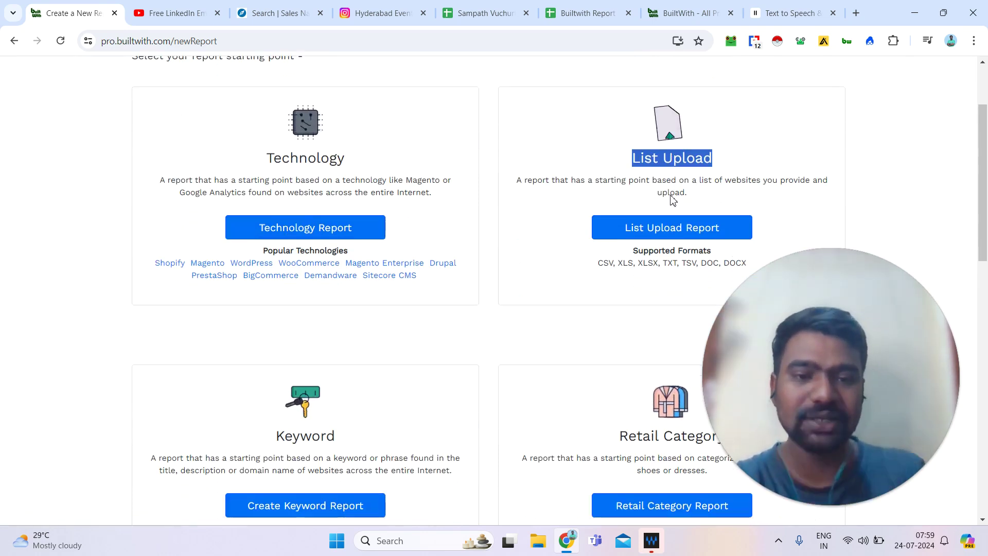
scroll(672, 196, "down", 4)
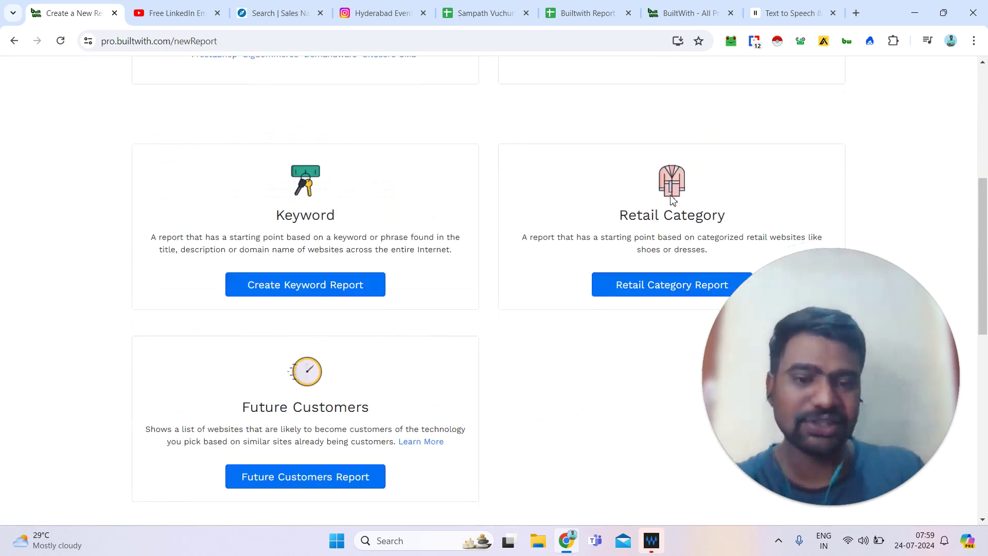
Step: Highlight the Keyword report heading and description, then scroll further down
left_click_drag(235, 217, 449, 250)
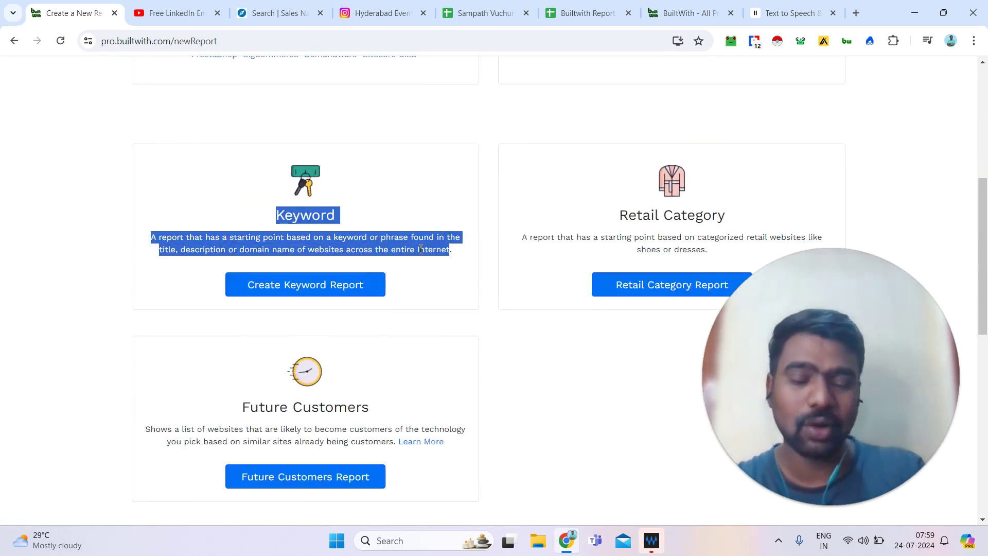
left_click(421, 249)
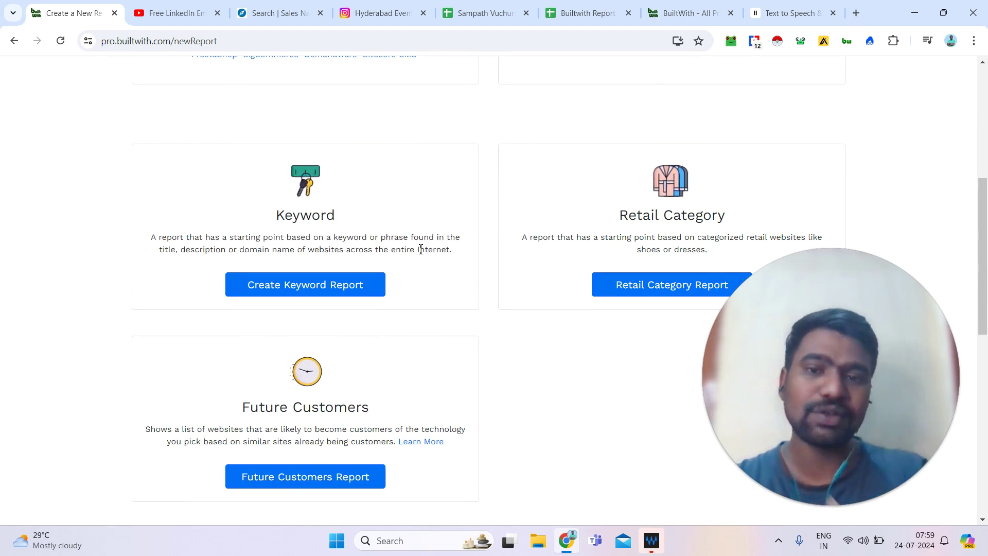
scroll(421, 249, "down", 1)
scroll(421, 249, "up", 1)
scroll(421, 251, "down", 1)
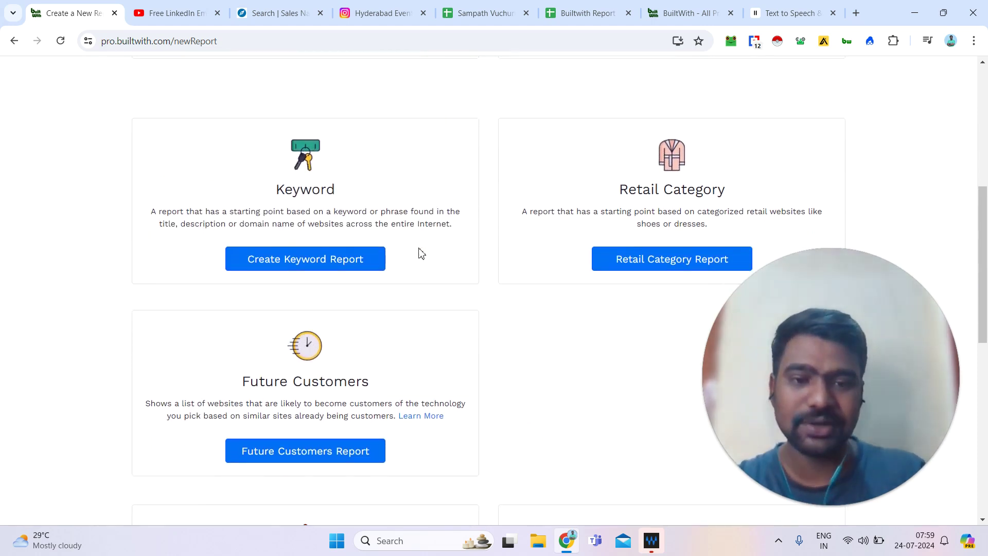
scroll(421, 253, "down", 2)
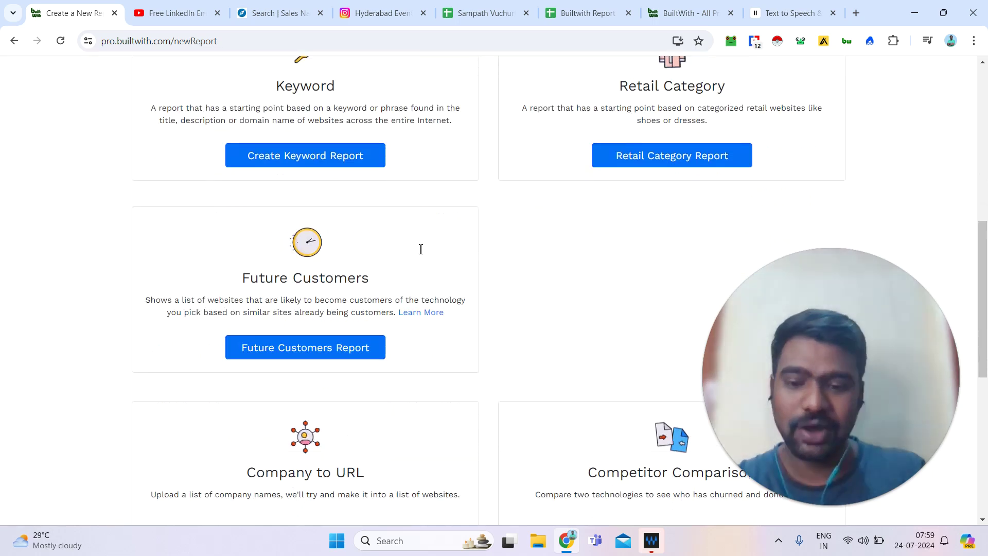
scroll(421, 249, "down", 3)
Step: Highlight the Company to URL heading and description, then scroll back up
triple_click(352, 292)
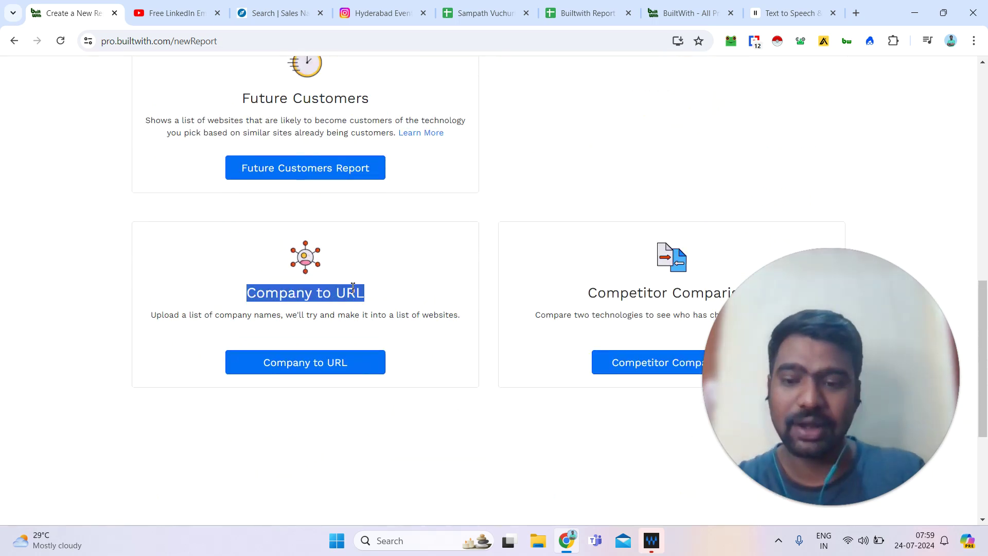
left_click(348, 318)
triple_click(348, 318)
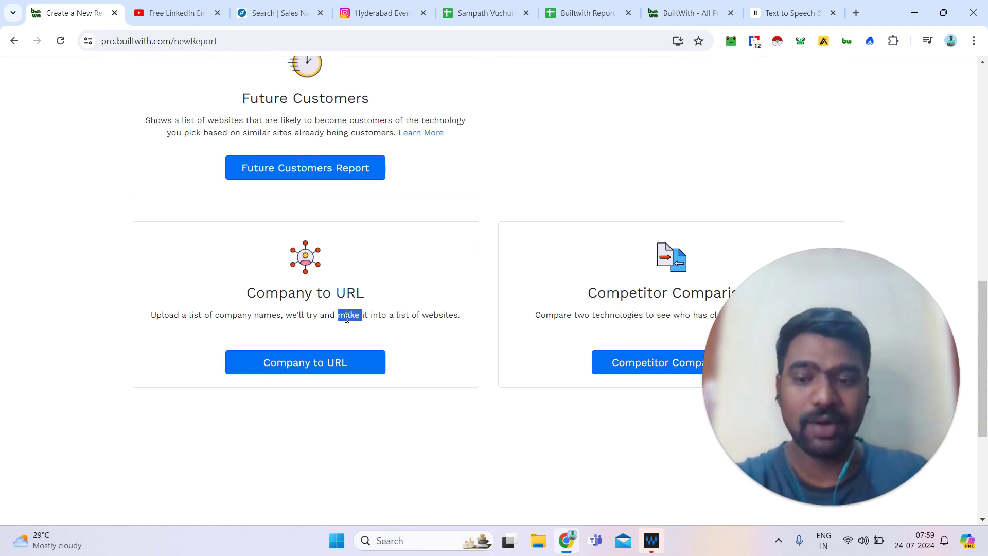
scroll(348, 319, "up", 3)
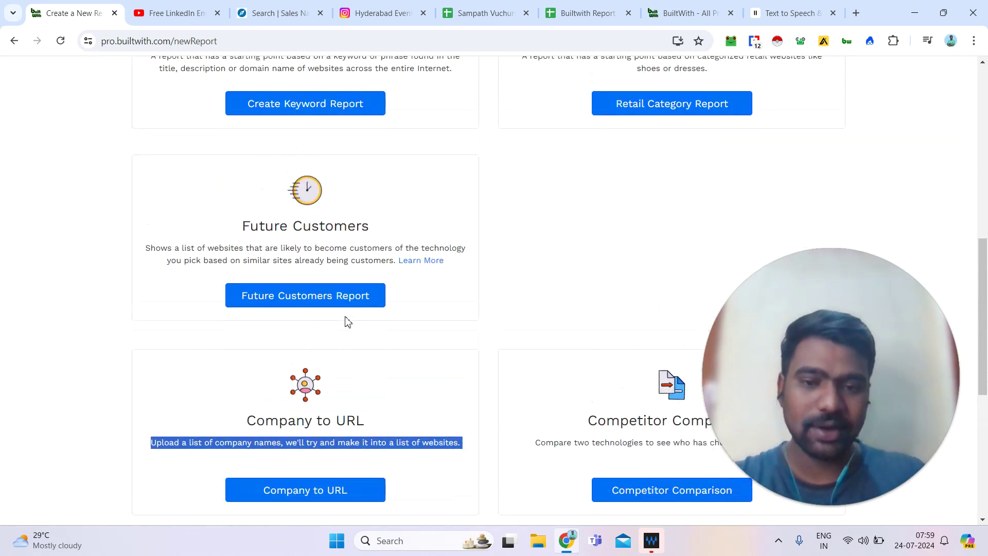
scroll(345, 320, "up", 10)
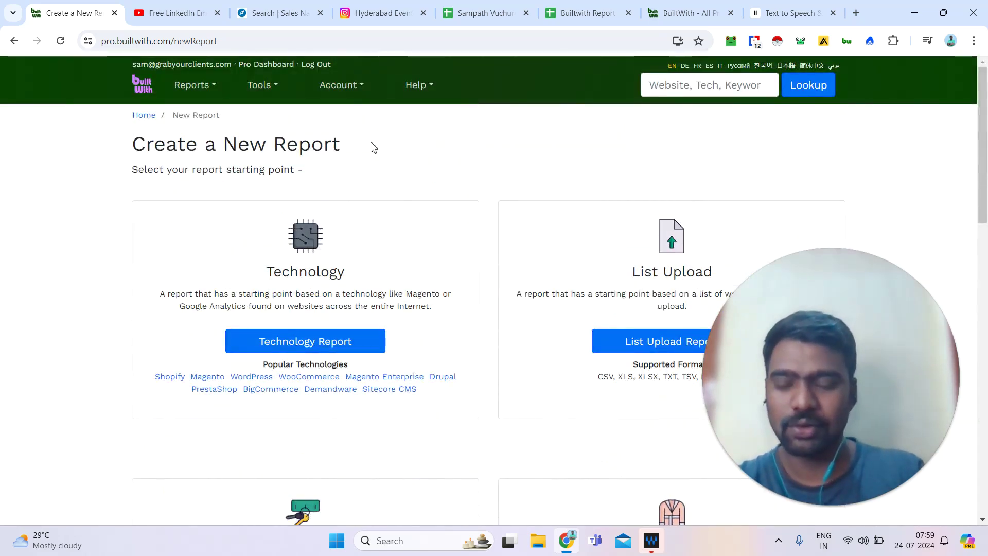
scroll(547, 159, "down", 1)
scroll(547, 159, "up", 1)
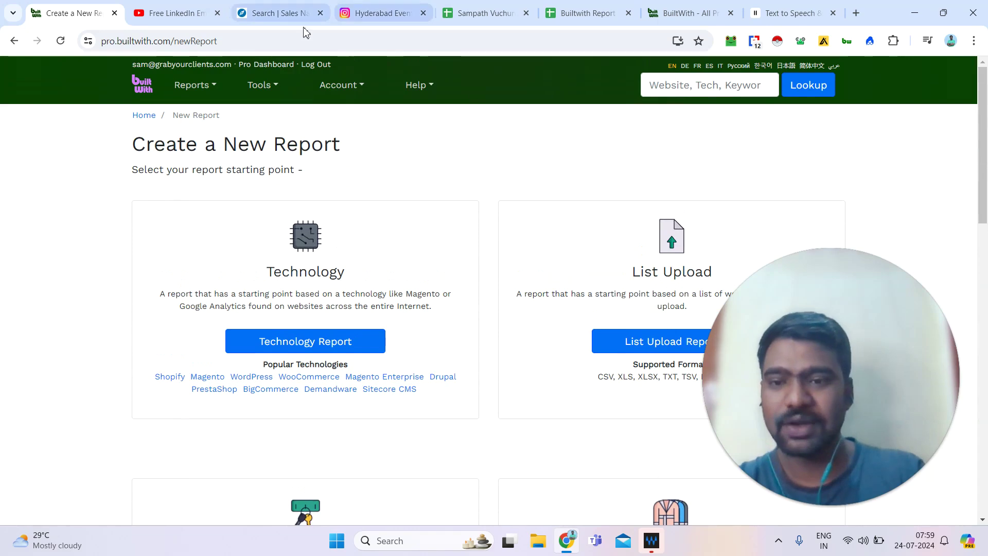
Step: Go to Tools > eCommerce Lists and open the Global Shopify Stores list
left_click(269, 88)
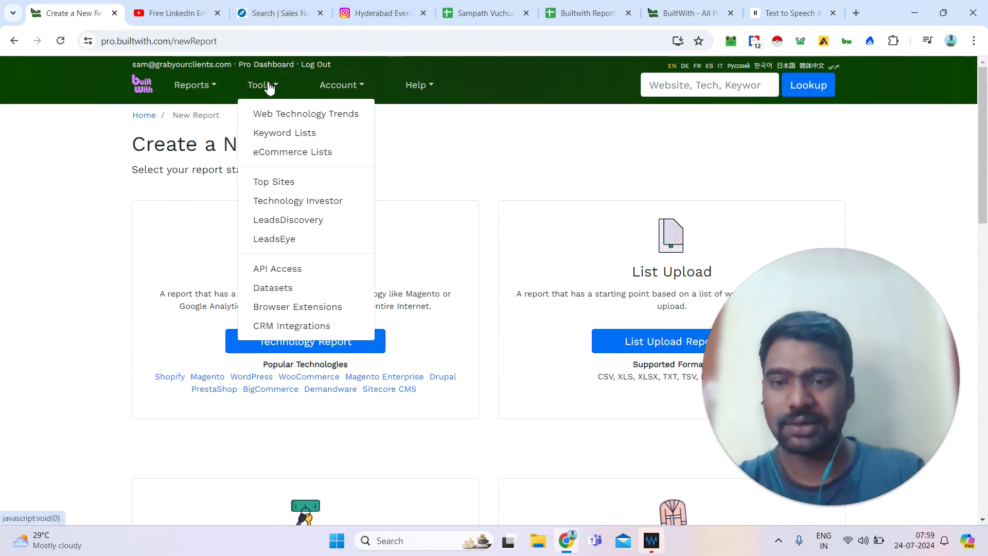
left_click(315, 153)
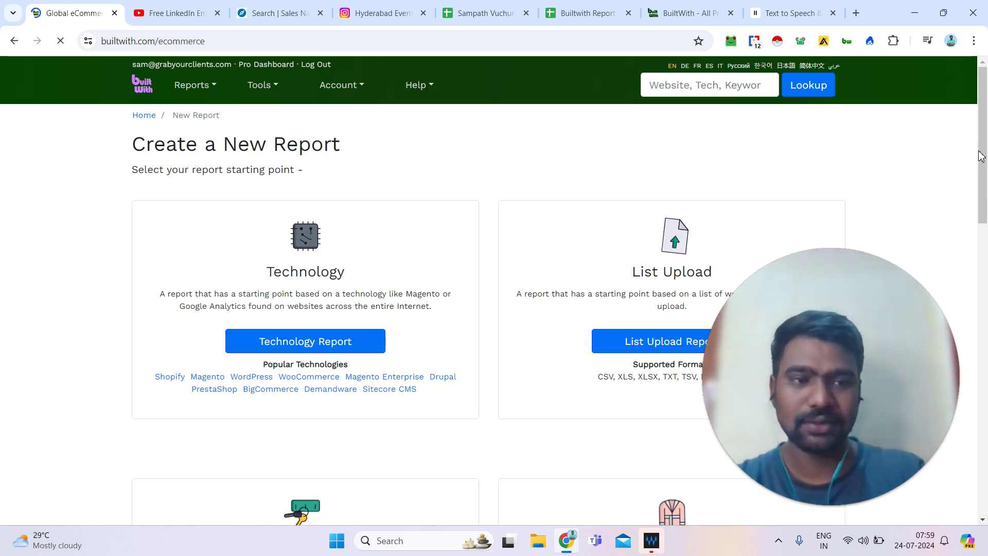
scroll(983, 89, "down", 1)
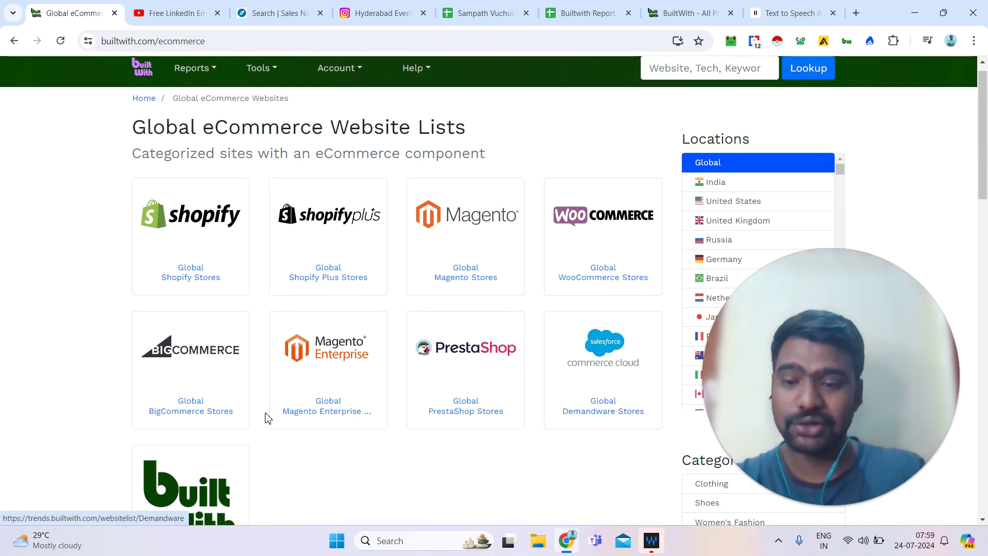
scroll(984, 181, "down", 1)
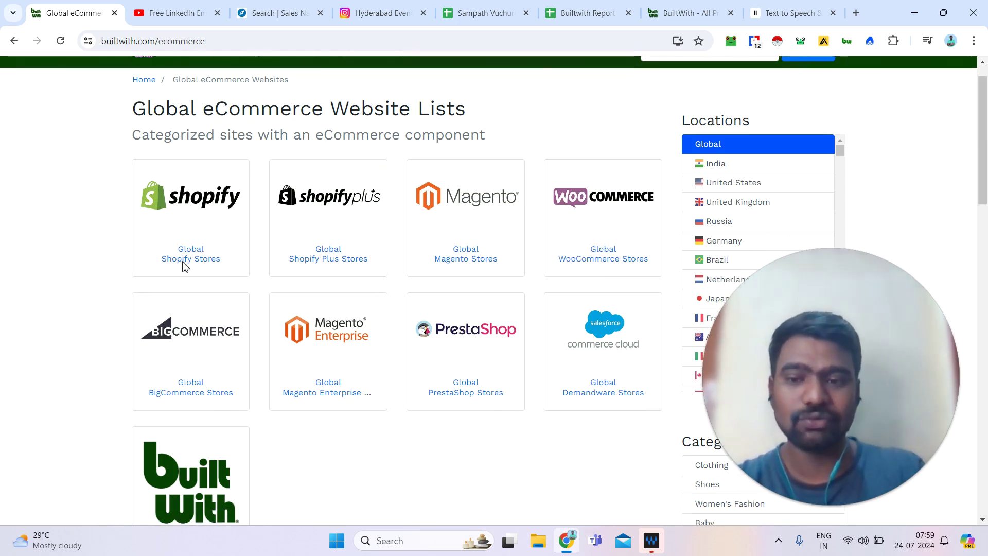
left_click(199, 257)
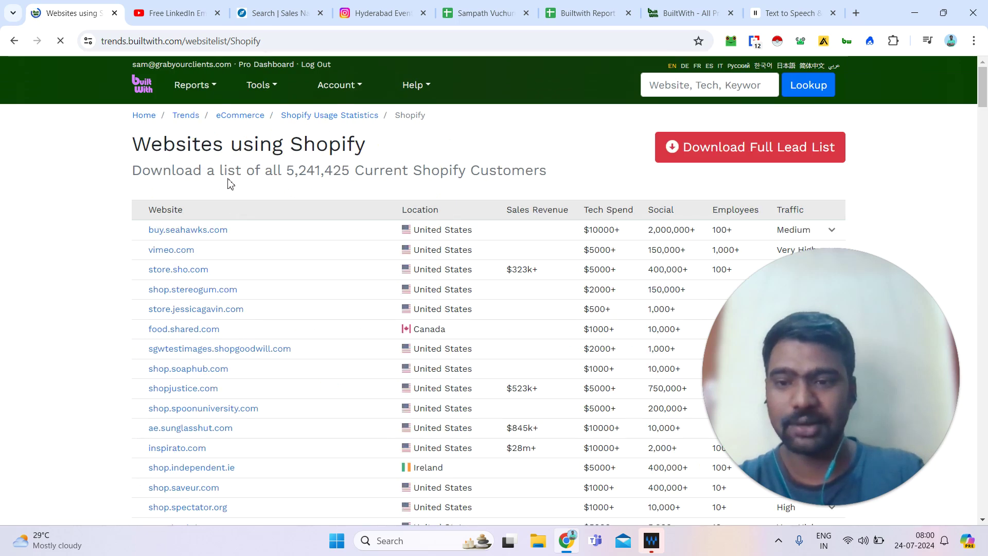
left_click_drag(265, 170, 350, 171)
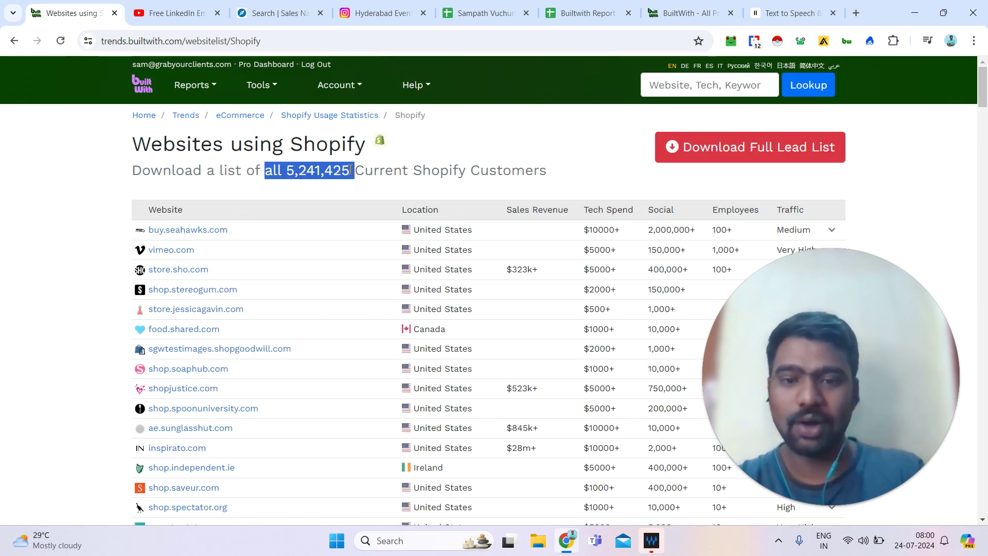
triple_click(350, 170)
scroll(350, 170, "down", 5)
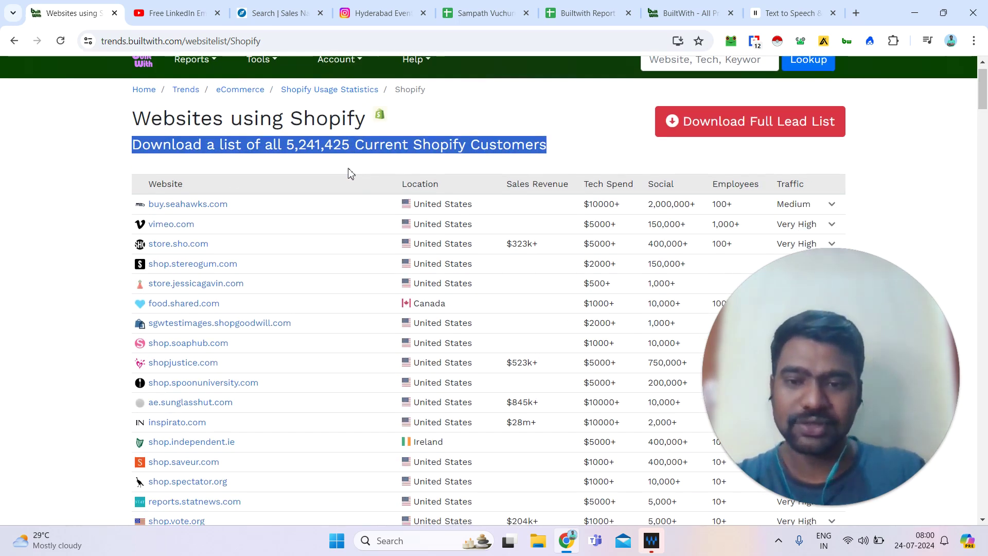
scroll(349, 175, "down", 10)
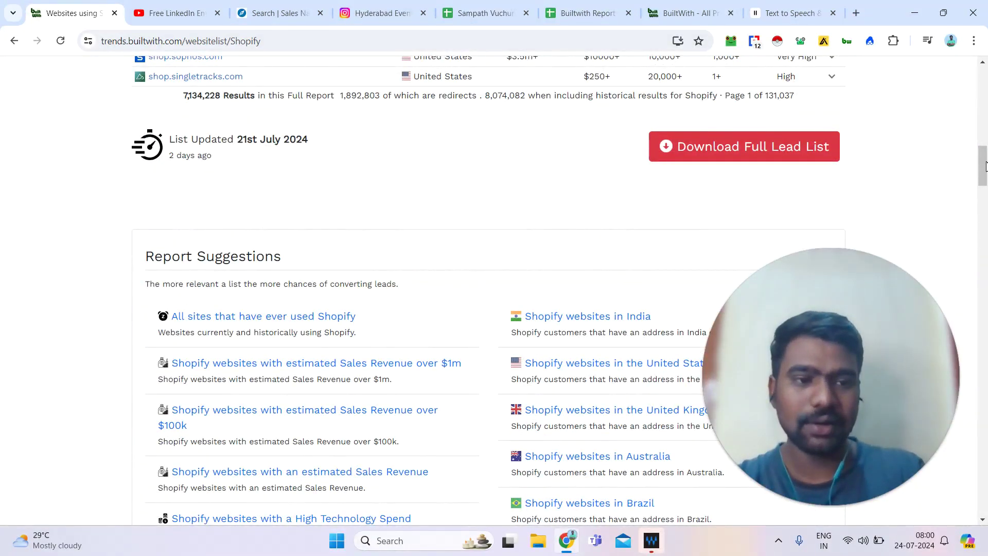
left_click_drag(985, 167, 985, 188)
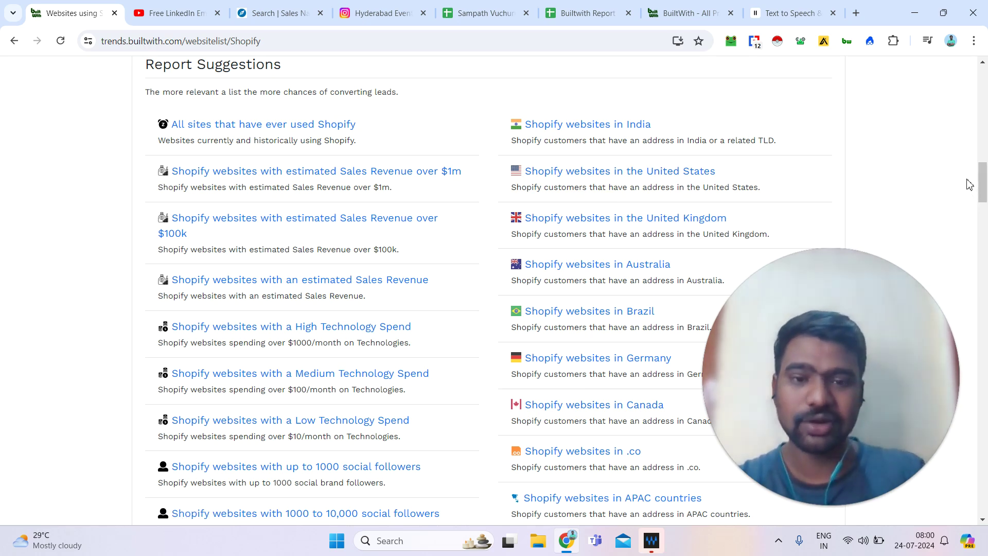
left_click_drag(970, 184, 968, 96)
left_click(968, 99)
scroll(978, 118, "up", 15)
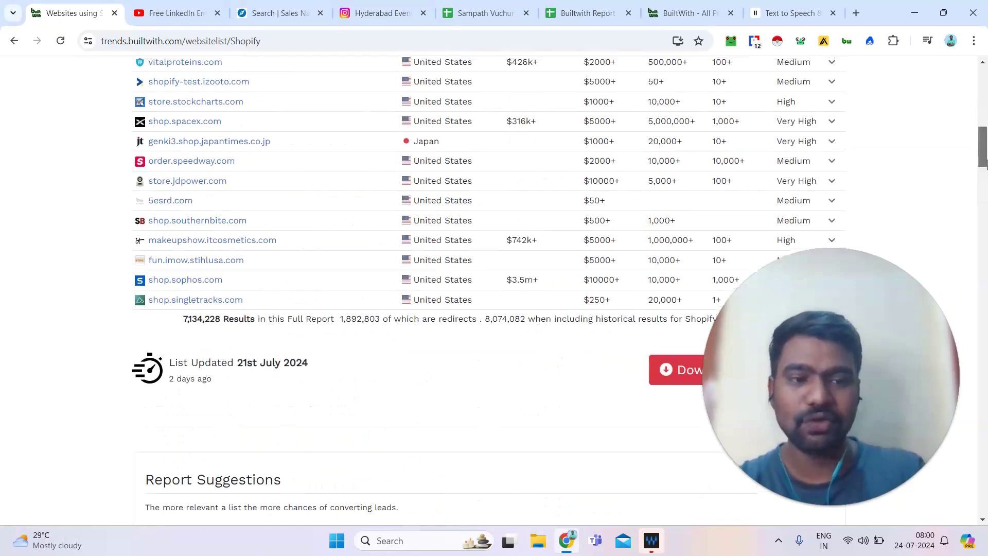
scroll(987, 136, "down", 5)
scroll(986, 136, "down", 10)
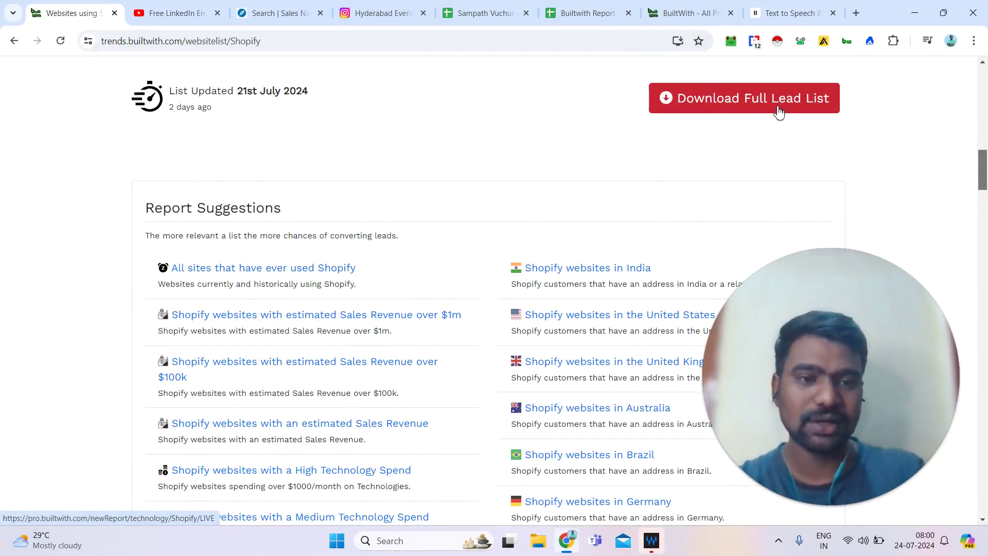
left_click_drag(983, 178, 983, 92)
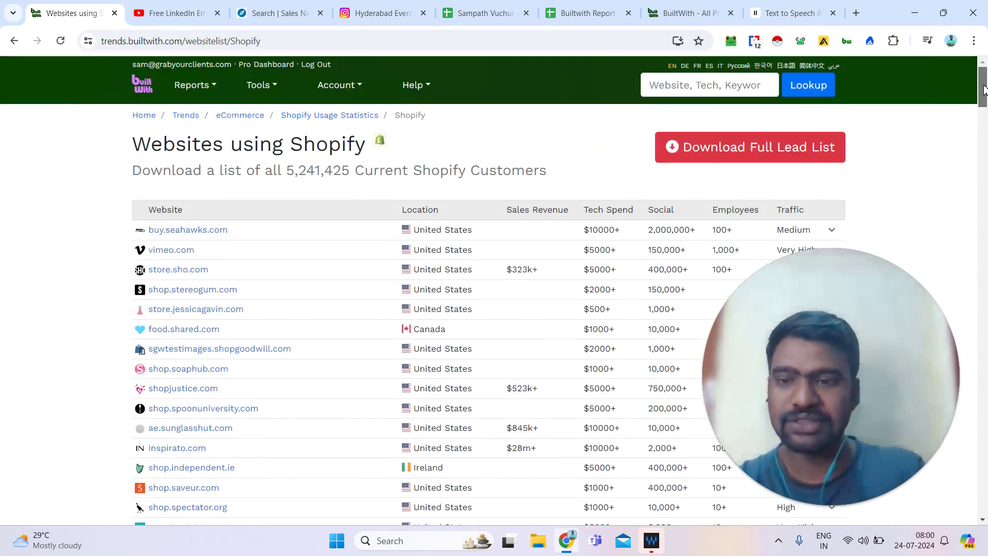
left_click(146, 90)
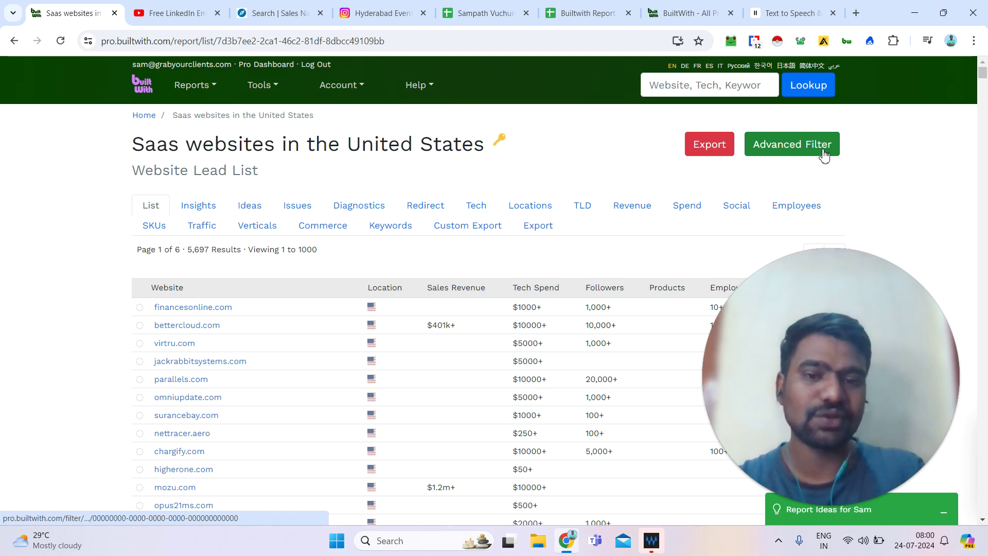
Step: Open Advanced Filter for the Saas websites in the United States list, showing technology filters
left_click(799, 152)
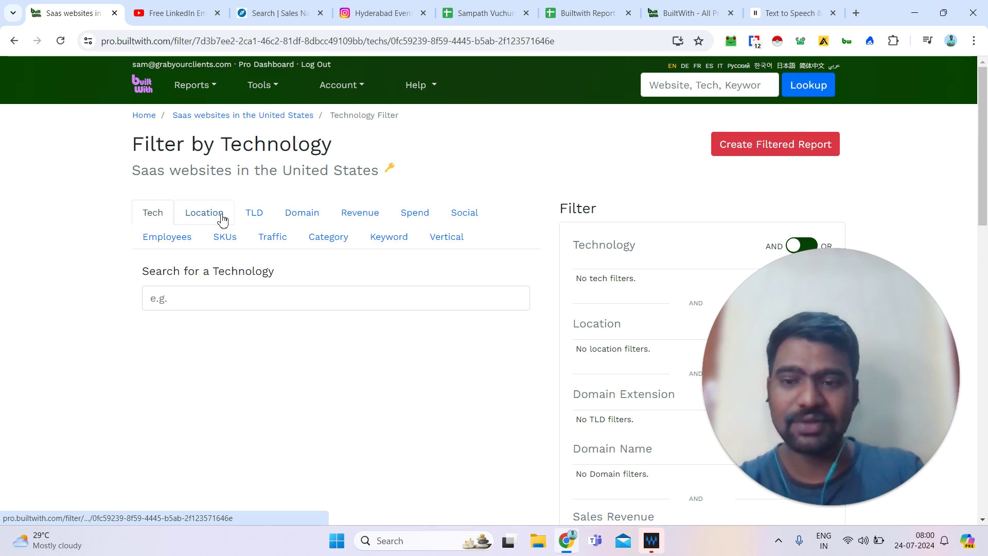
left_click(153, 223)
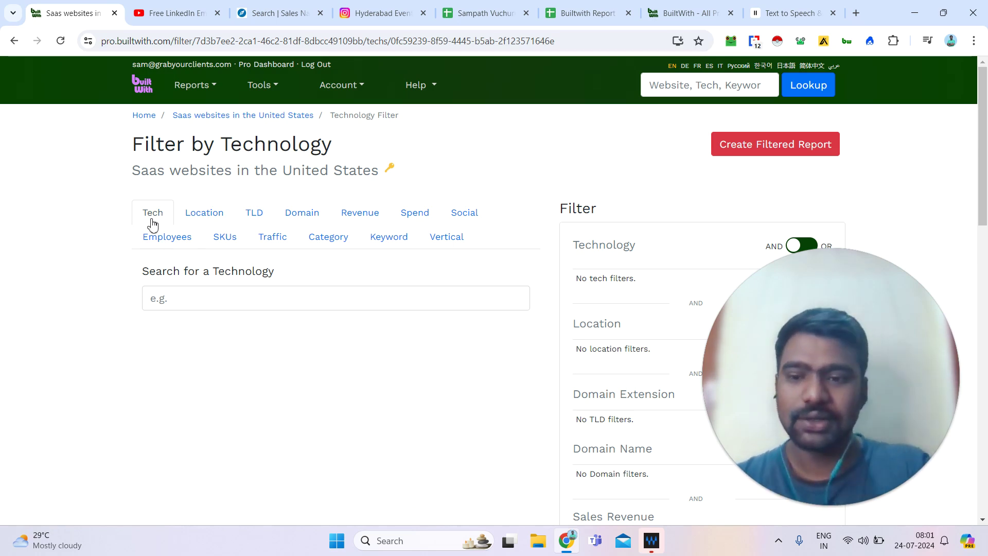
Step: Look through the Tech, Domain and Revenue filters, opening the minimum revenue choices without picking
left_click(191, 308)
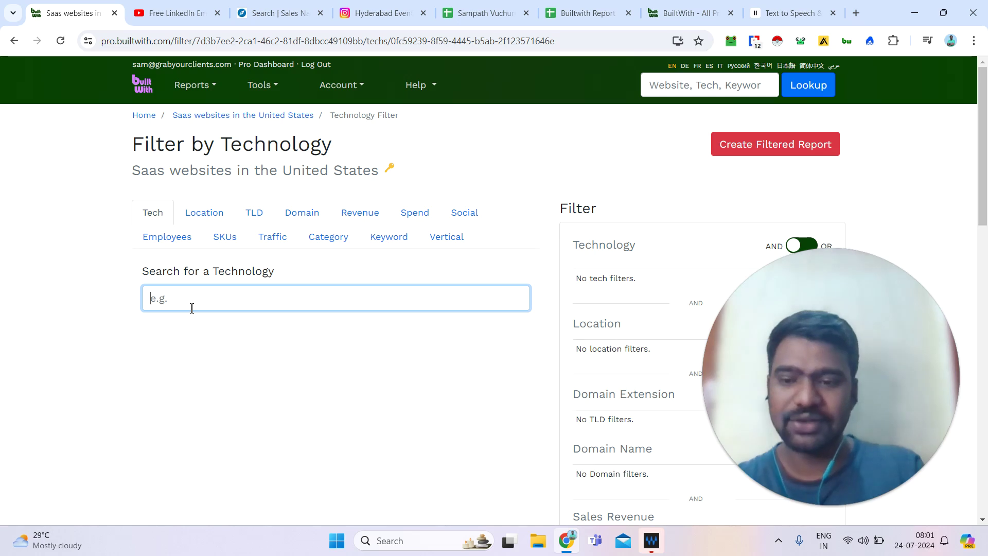
left_click(294, 218)
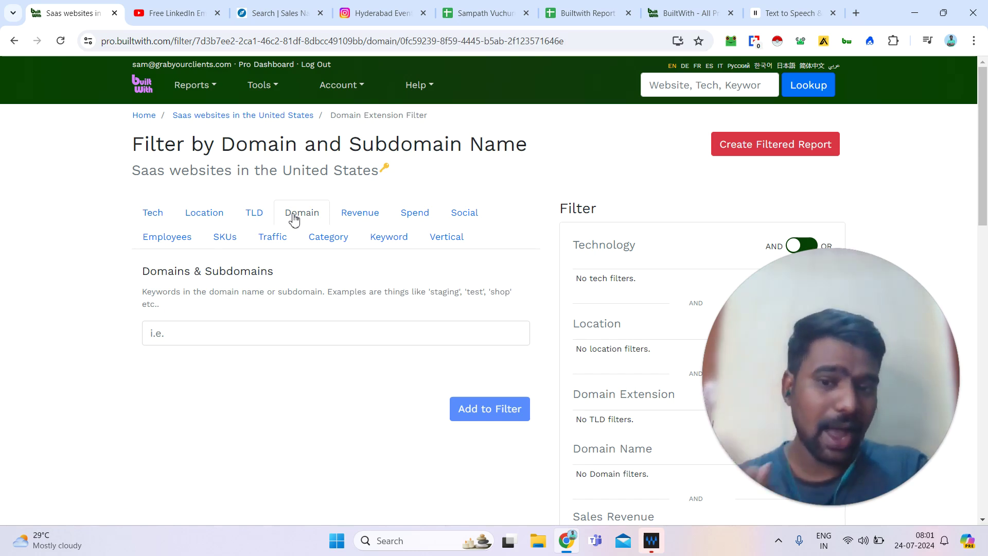
triple_click(298, 262)
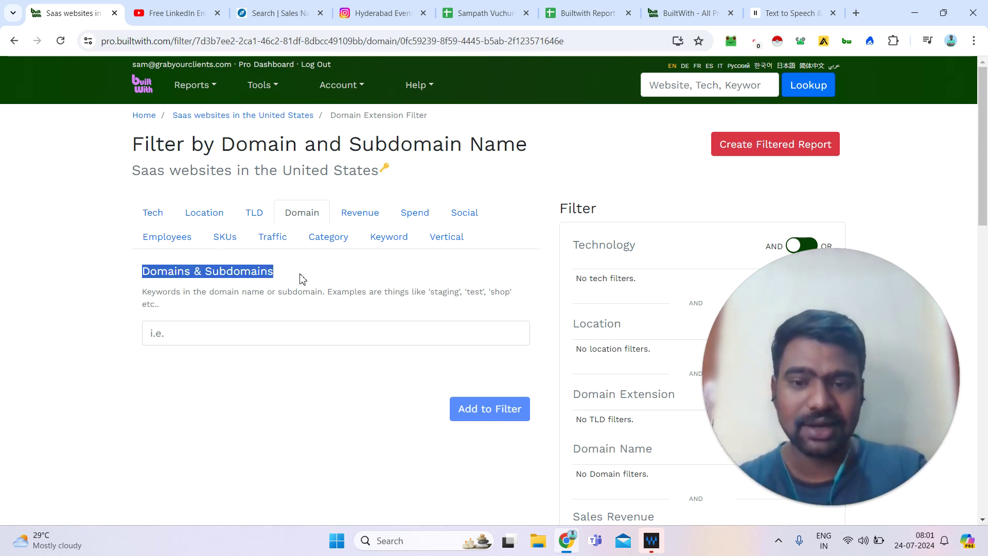
left_click(376, 215)
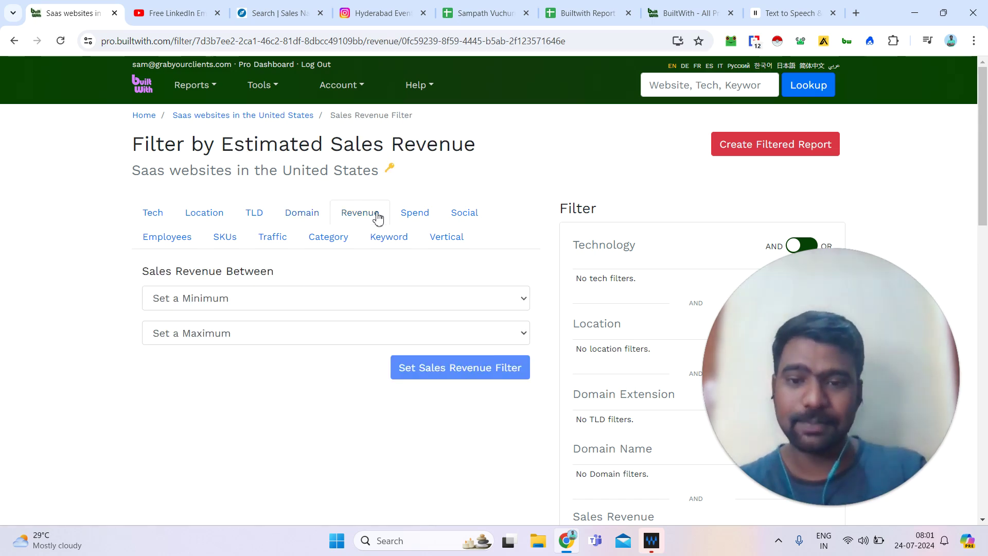
left_click(294, 303)
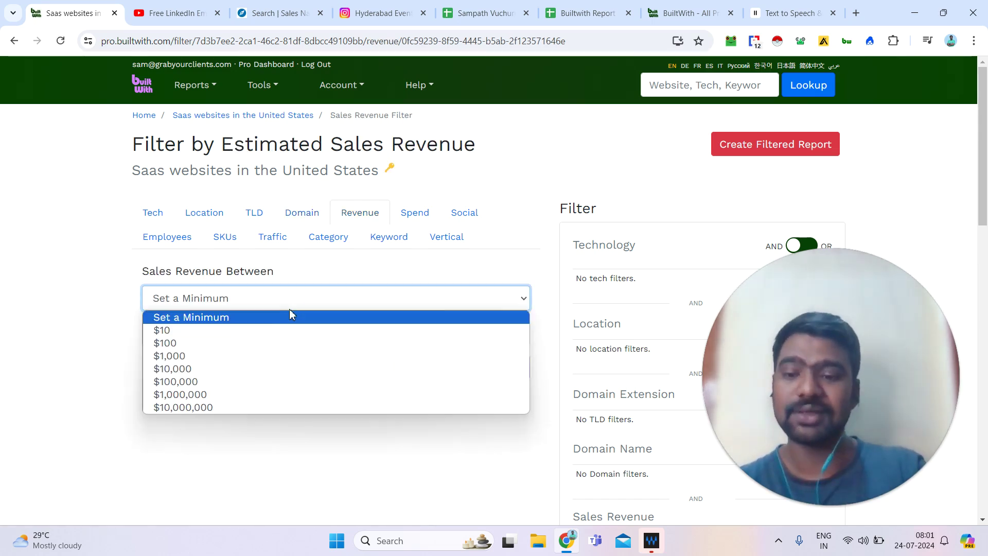
left_click(124, 365)
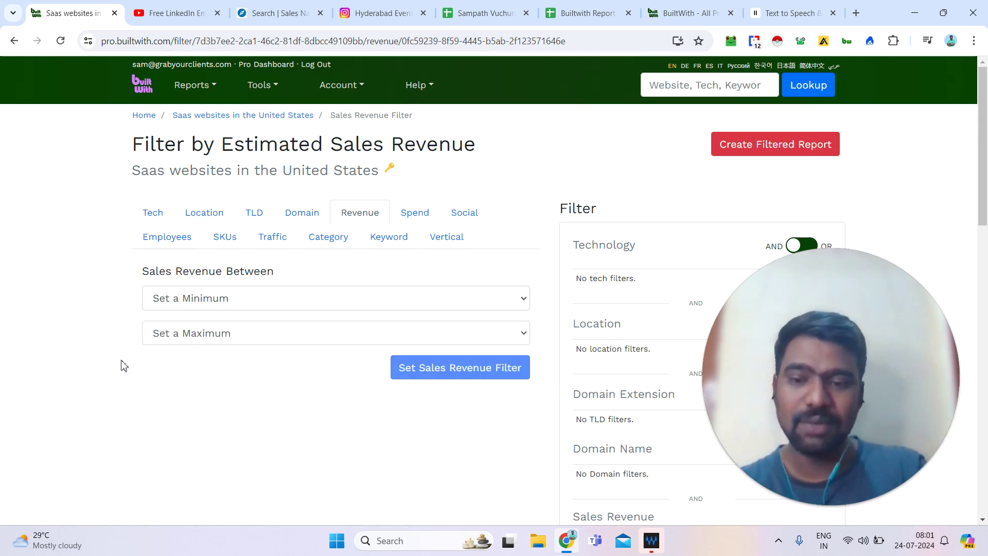
Step: Look through the Spend, Employees and Category filters, leaving Minimum unchanged, then show the Vertical filter
left_click(417, 215)
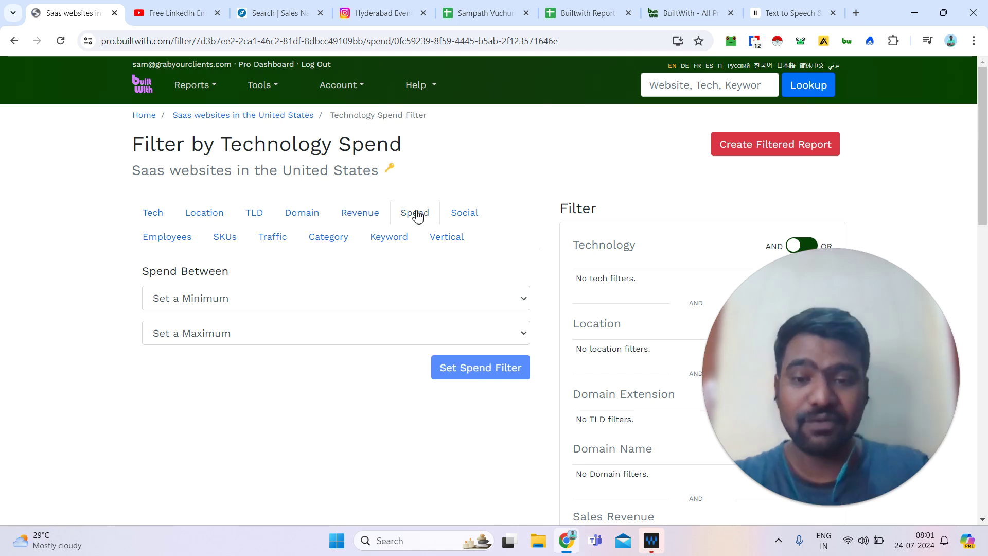
left_click(267, 300)
left_click(77, 396)
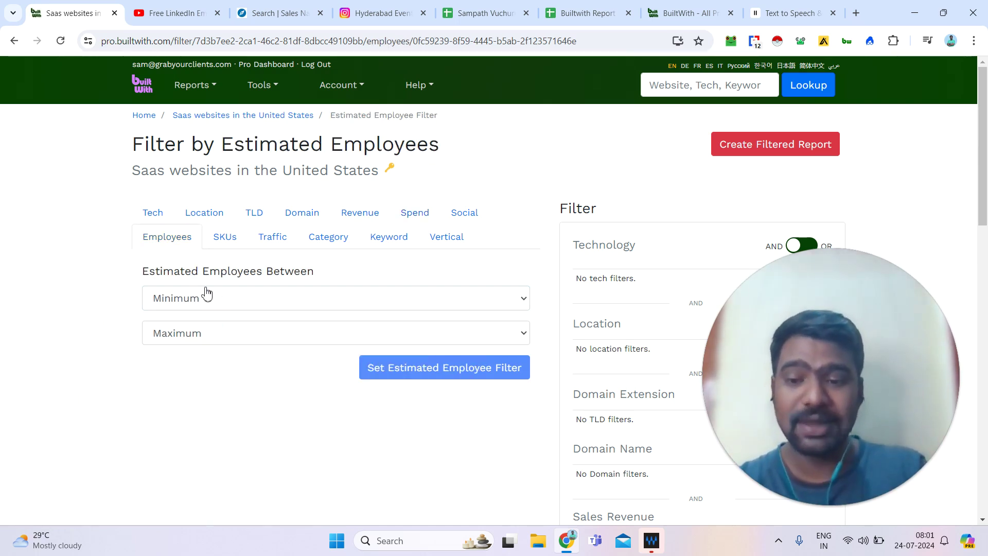
left_click(210, 297)
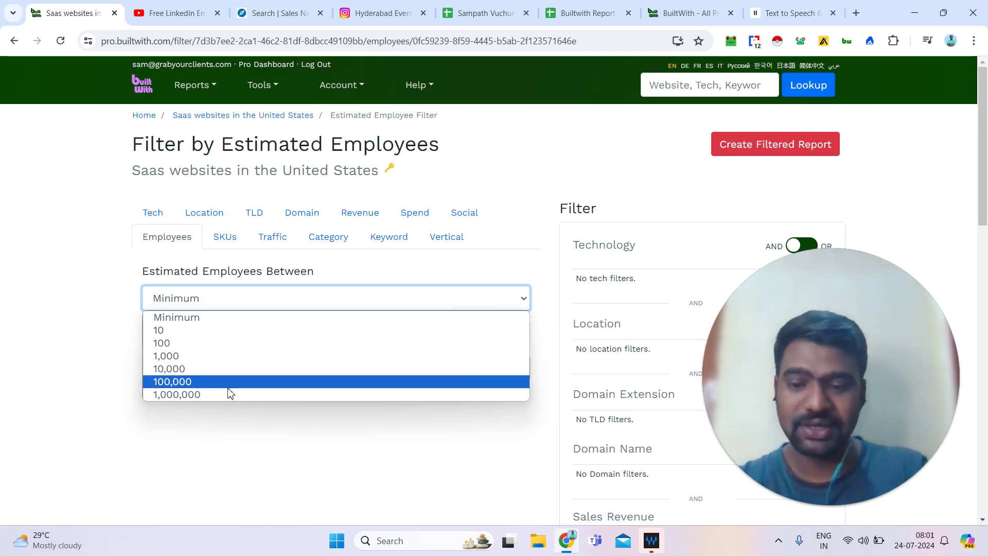
left_click(107, 404)
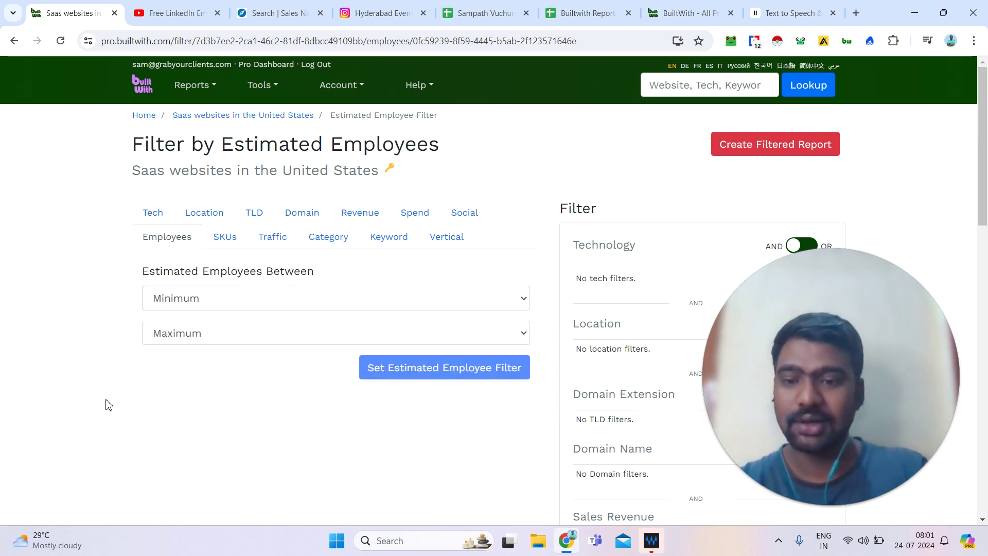
left_click(340, 250)
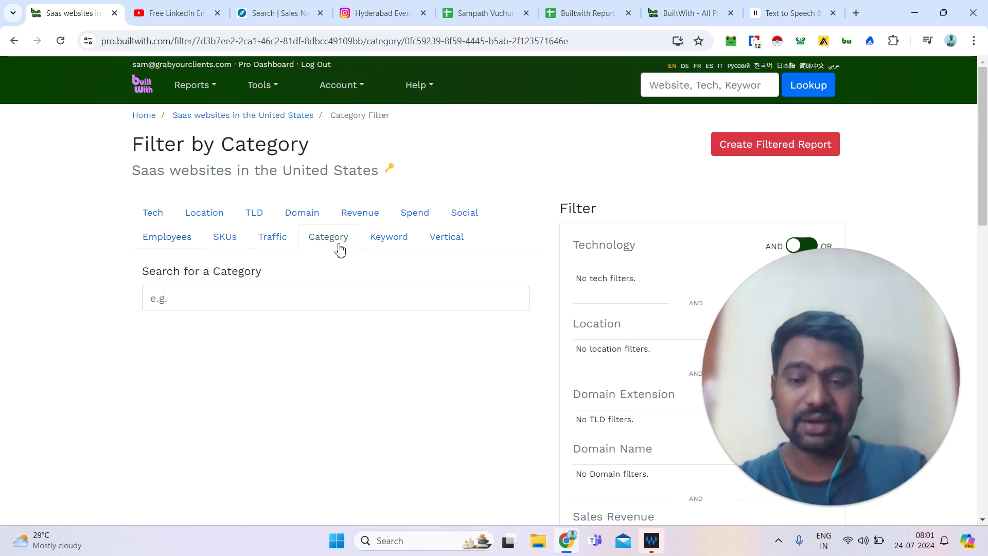
left_click(448, 236)
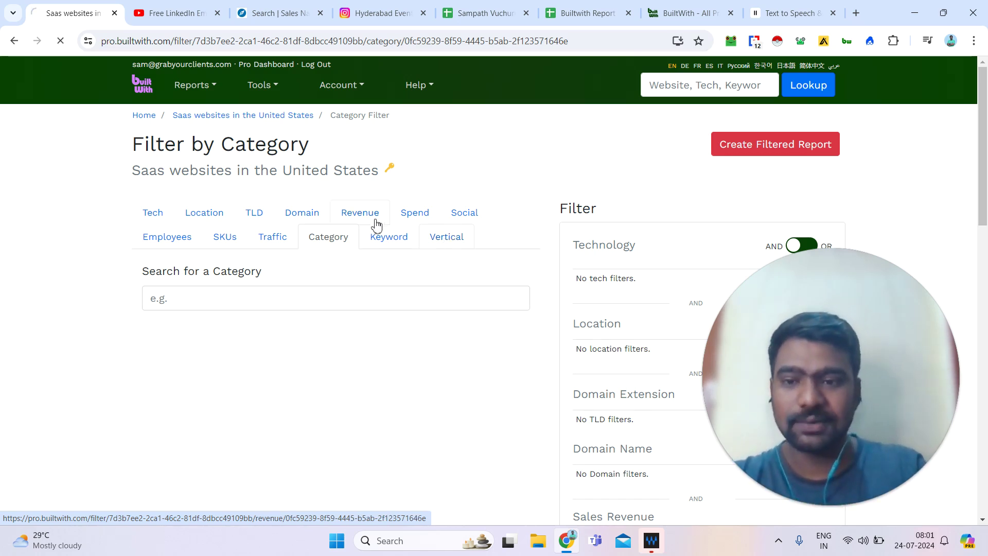
left_click(262, 85)
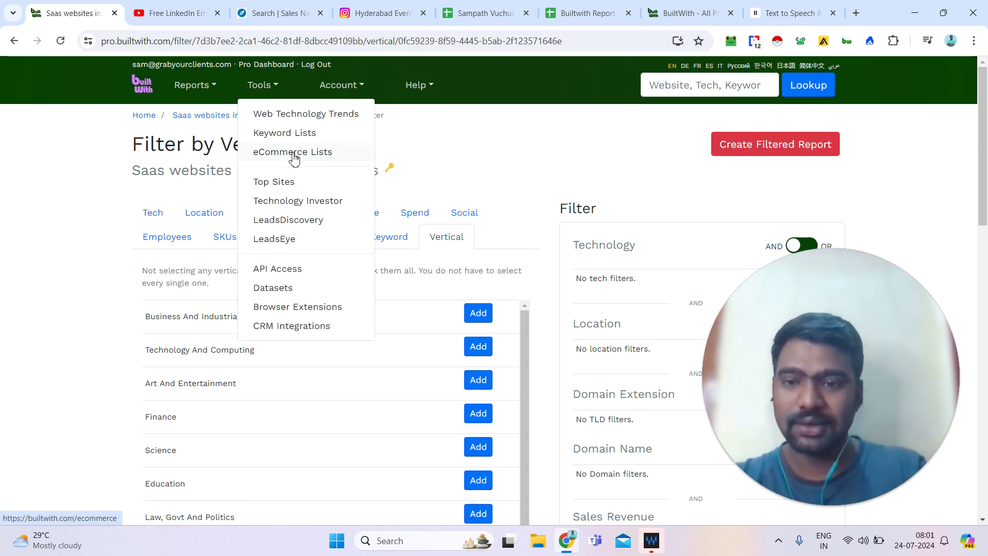
Step: Open Keyword Website Lists and view the example Dentists website list
left_click(303, 135)
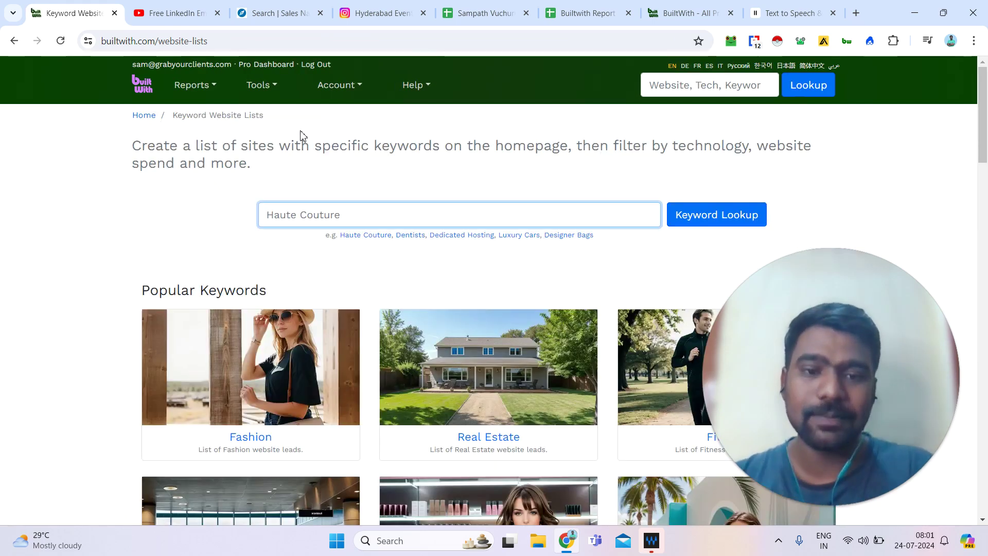
left_click(505, 133)
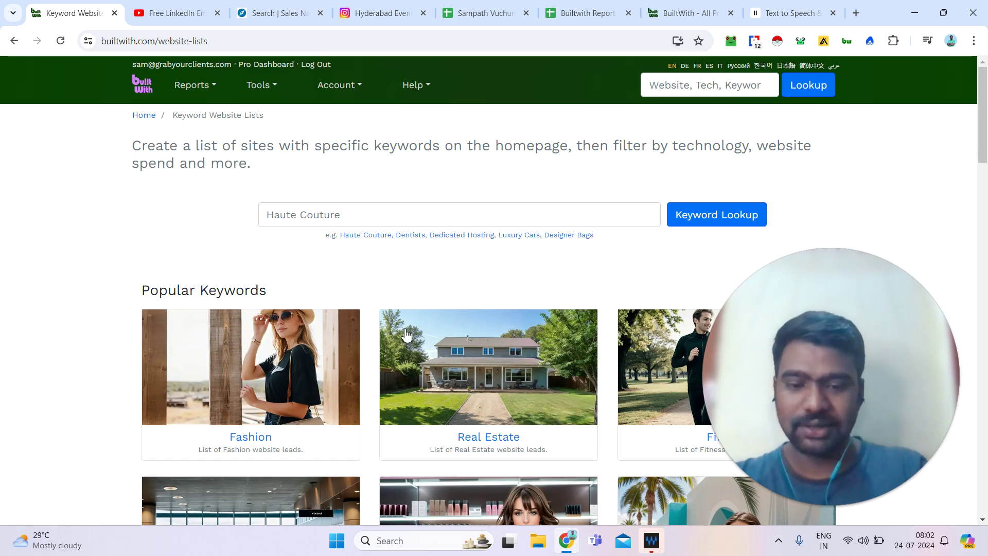
left_click(411, 236)
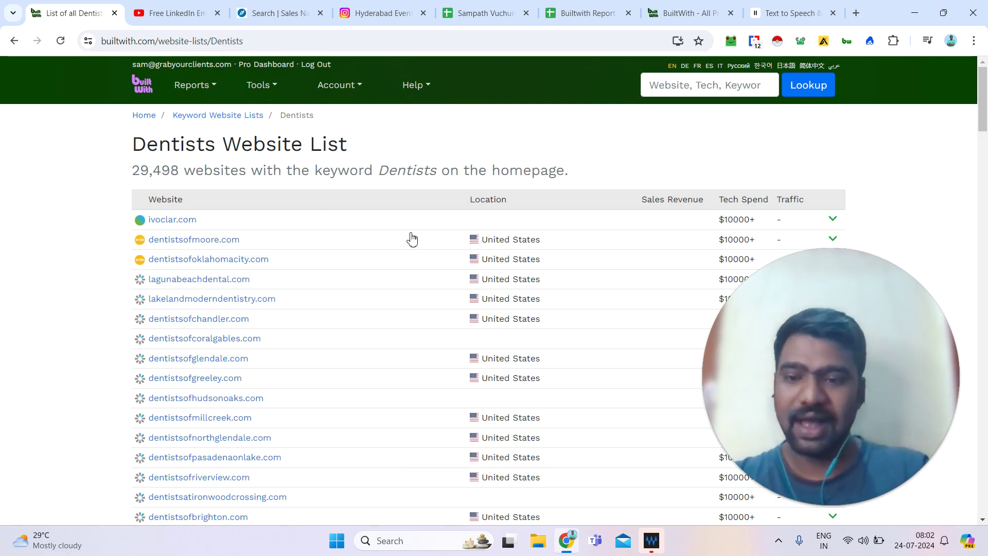
double_click(283, 157)
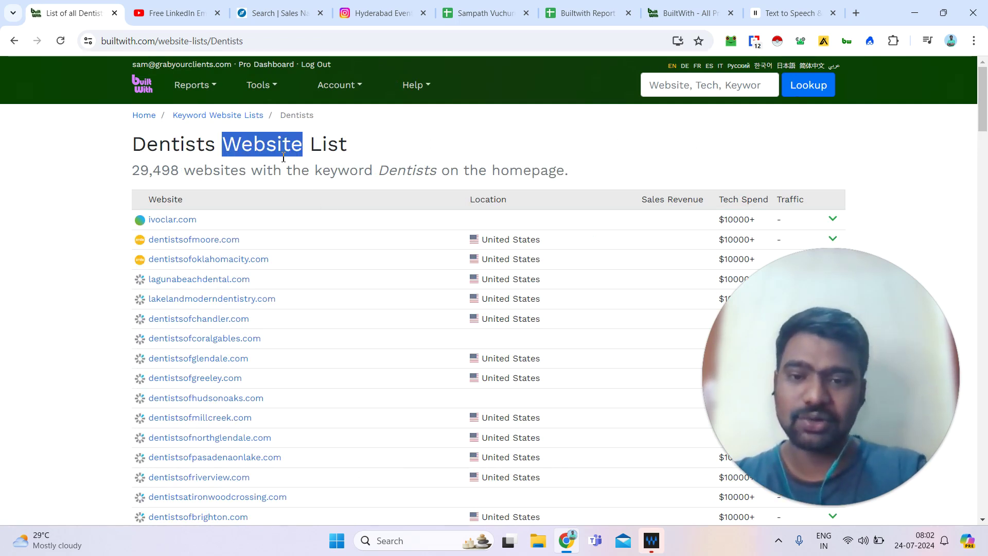
Step: Scroll the Dentists list, return to Keyword Website Lists and show earlier keyword entries
scroll(283, 157, "down", 10)
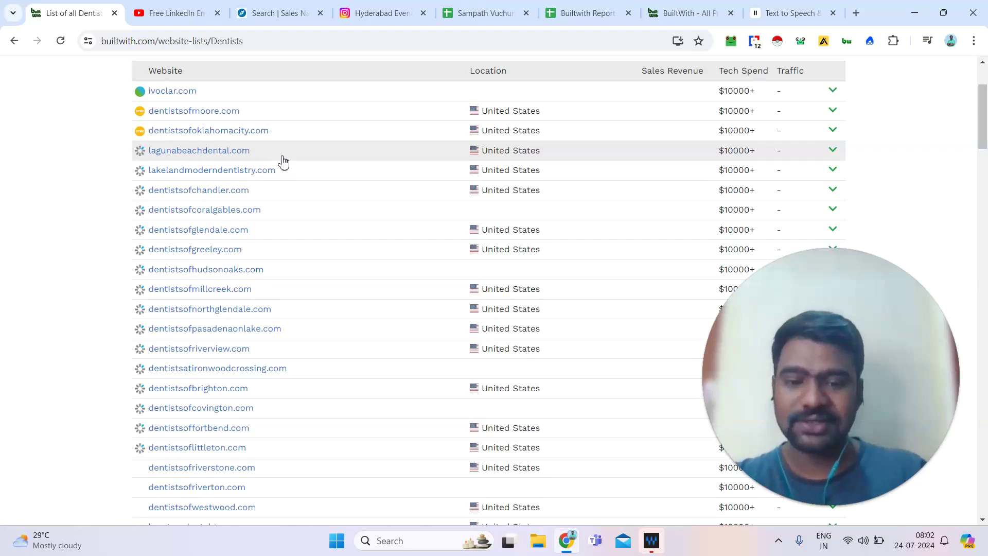
scroll(283, 163, "up", 10)
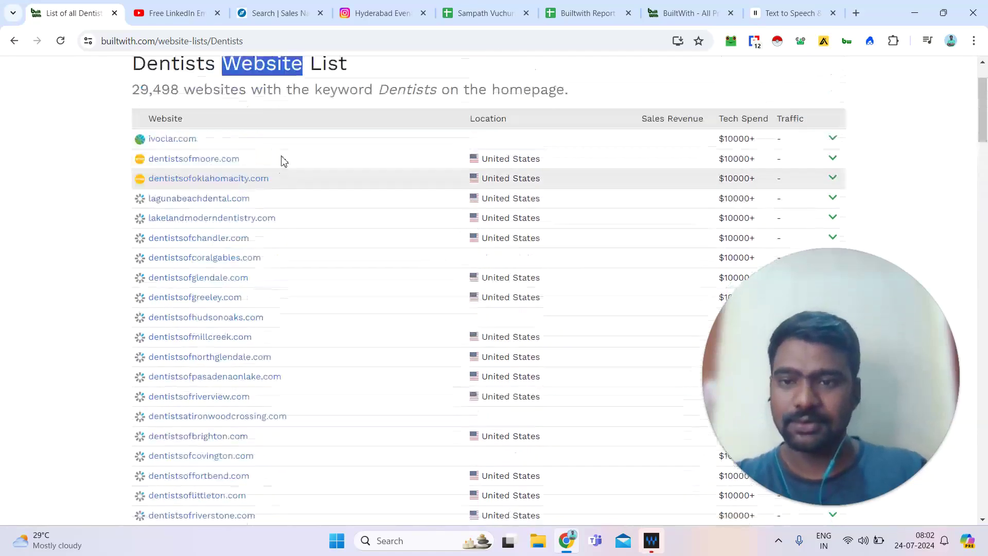
left_click(14, 40)
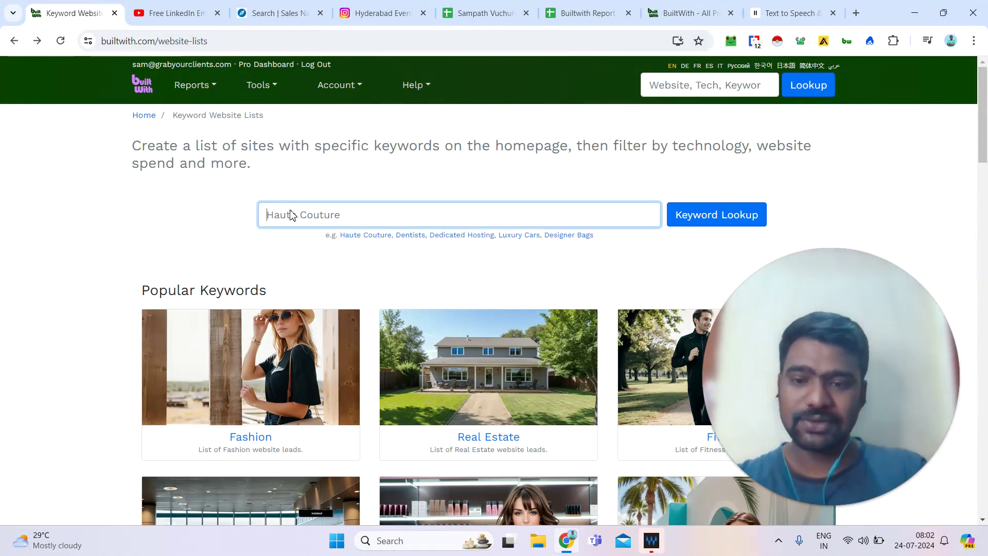
left_click(289, 214)
Step: Look up websites with the Saas keyword, showing the 45,793 websites count
left_click(358, 248)
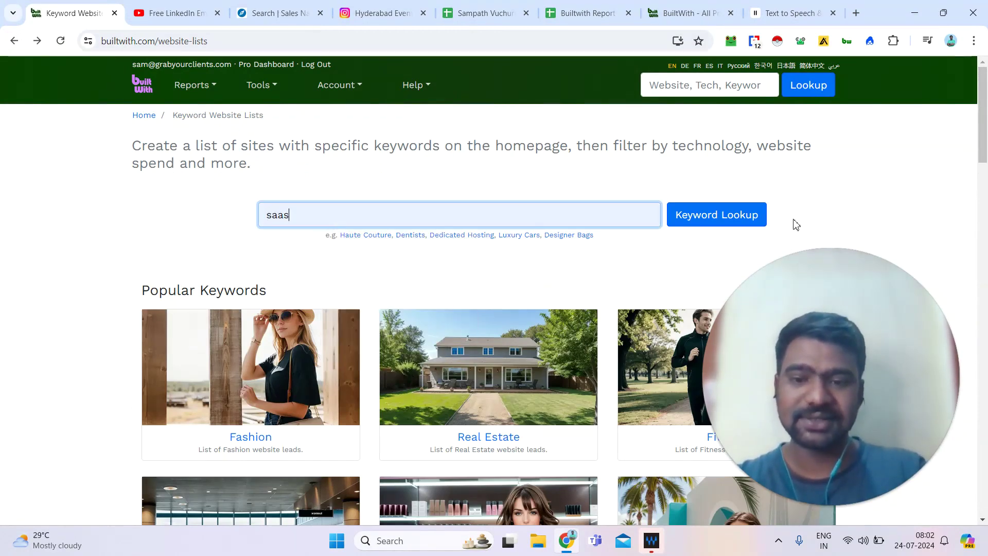
left_click(713, 227)
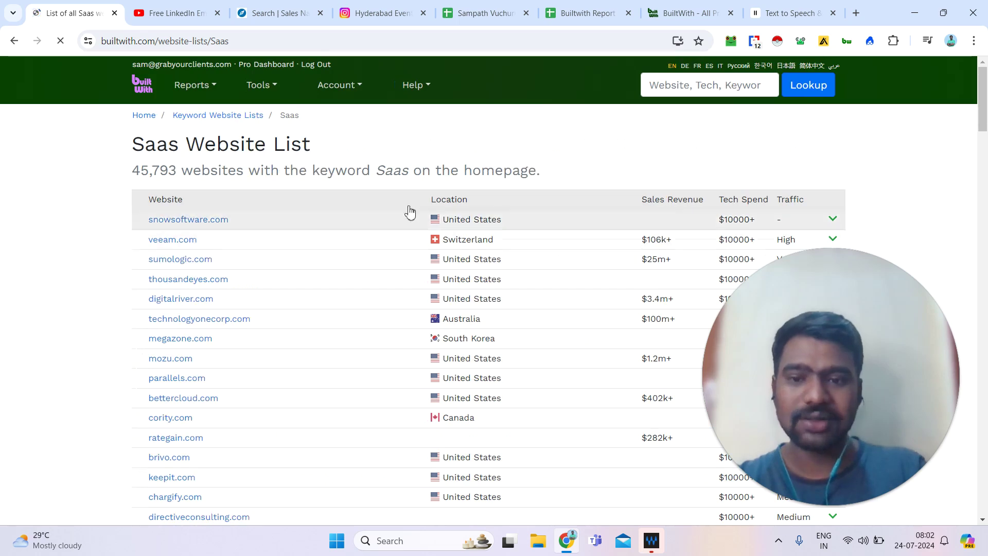
triple_click(145, 175)
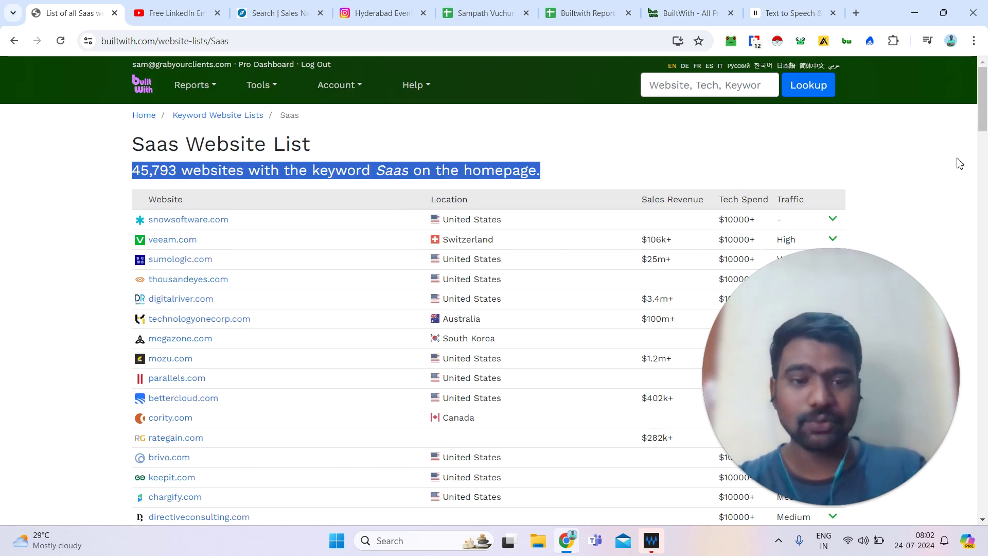
Step: Scroll through the Saas website list and return to the Pro Reports dashboard
scroll(960, 163, "down", 8)
left_click_drag(983, 141, 986, 211)
scroll(897, 265, "down", 6)
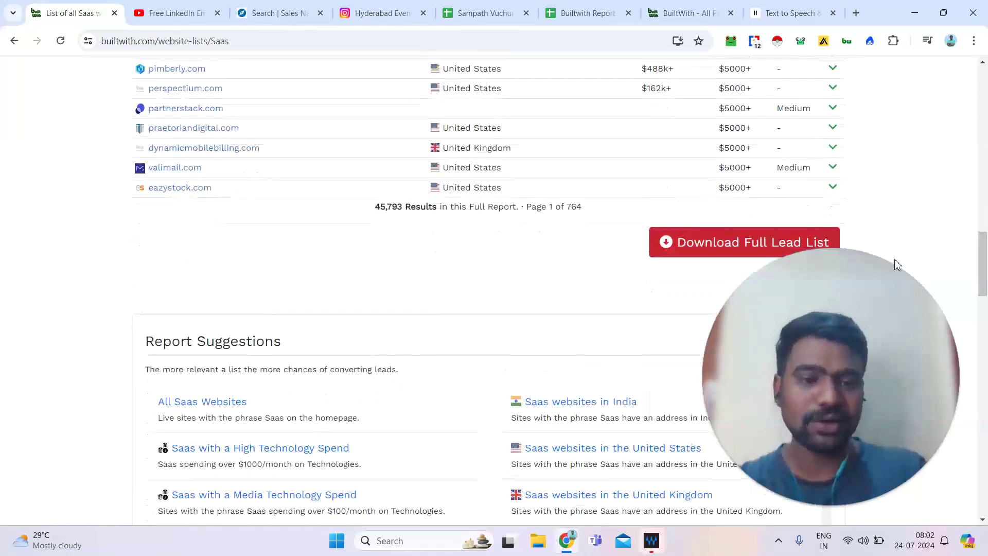
left_click(985, 133)
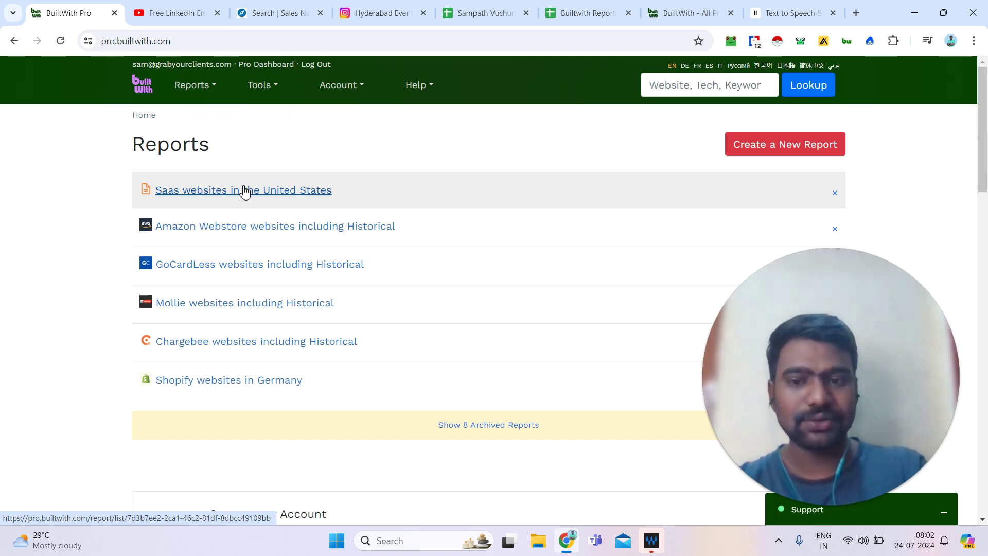
Step: Reopen the saved 'Saas websites in the United States' lead list with 5,697 results on 6 pages
left_click(247, 190)
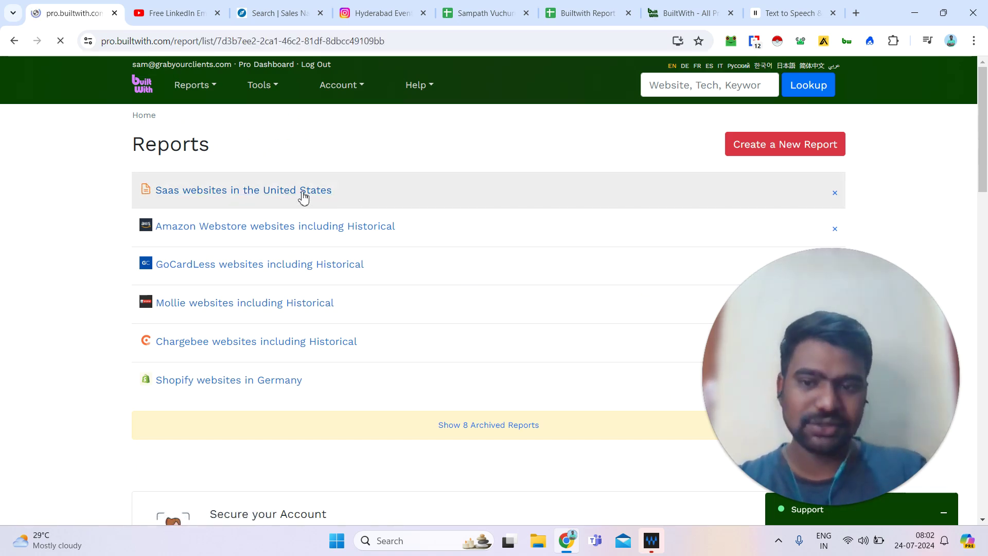
left_click_drag(302, 200, 828, 157)
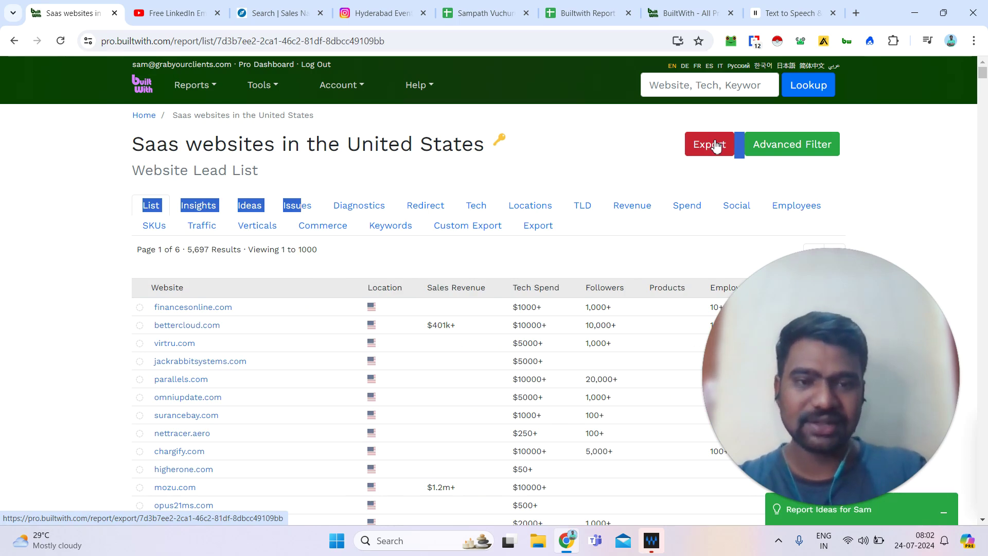
left_click(271, 87)
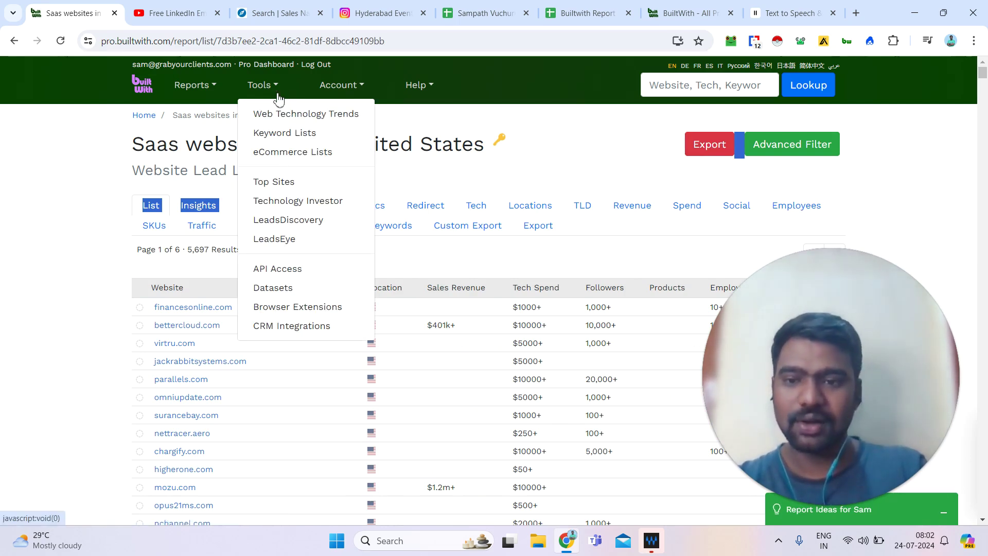
Step: In Web Technology Trends, view the Ad Analytics pie chart under Advertising, then return to the overview
left_click(308, 121)
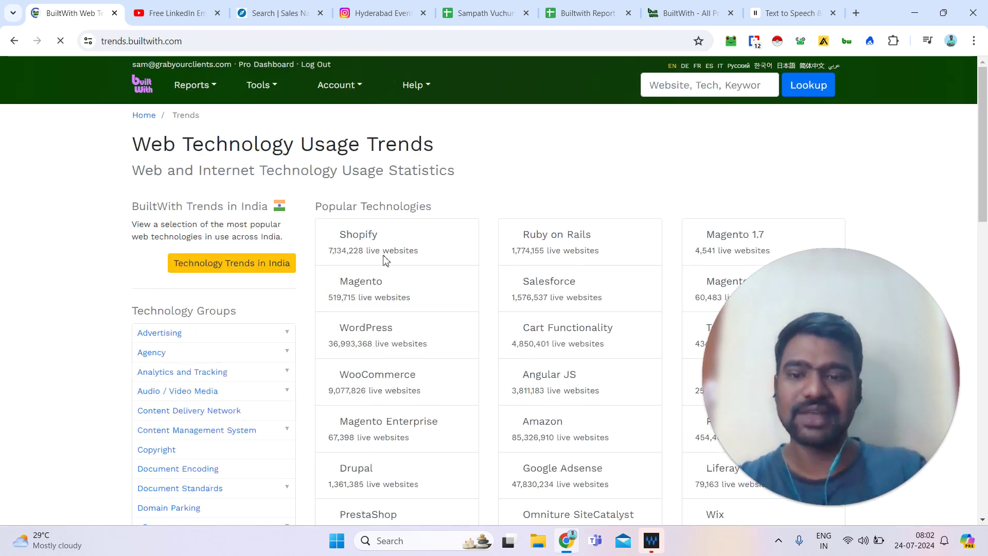
left_click_drag(985, 175, 985, 209)
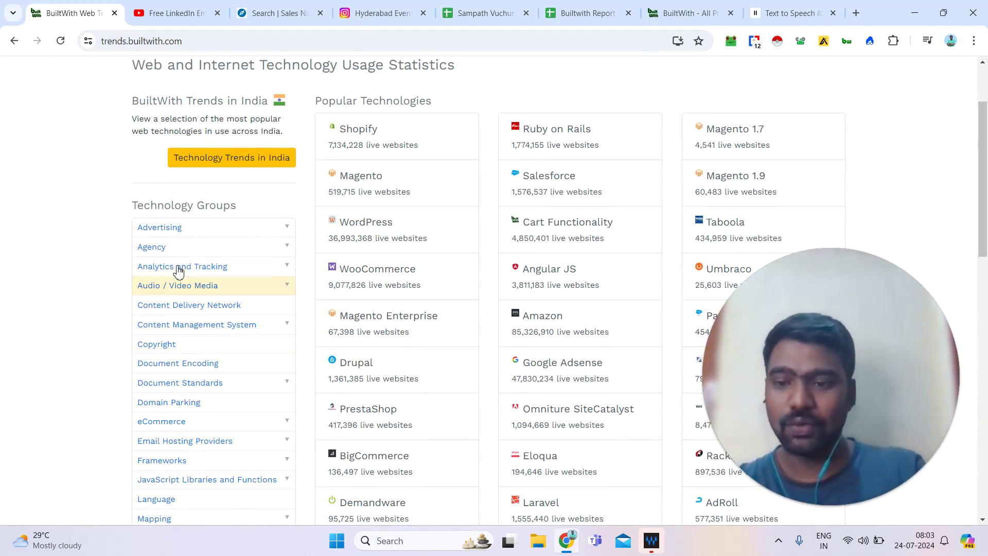
left_click(245, 231)
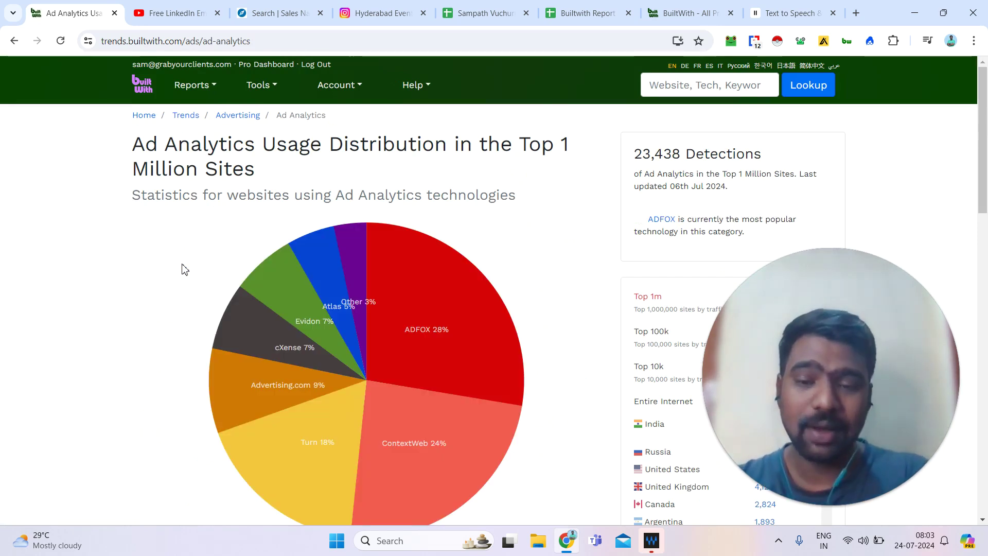
triple_click(212, 188)
left_click(348, 148)
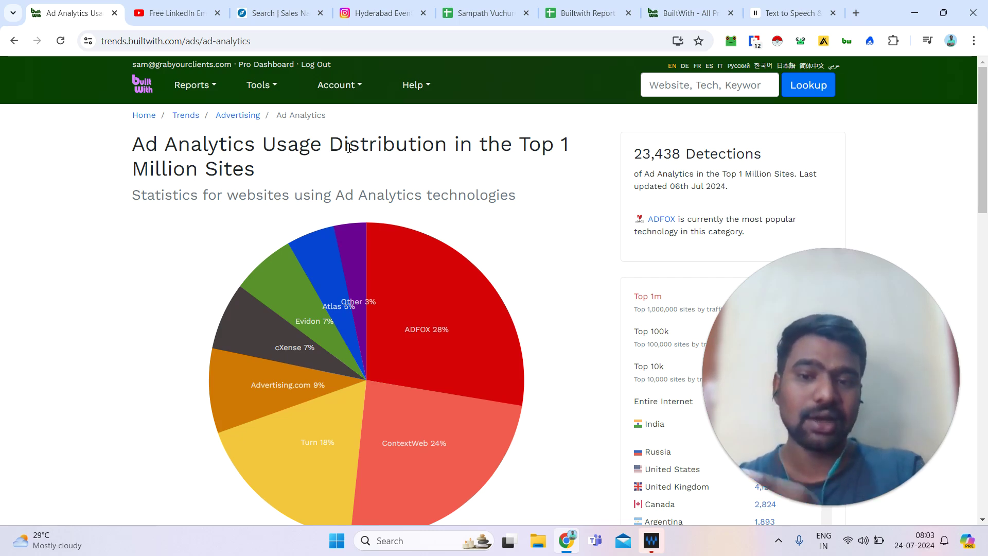
scroll(986, 238, "down", 9)
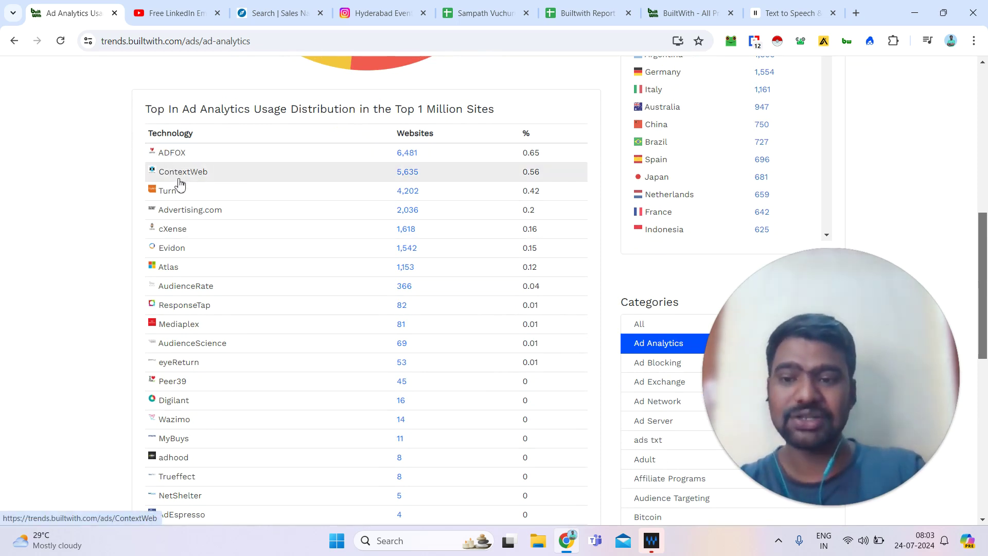
scroll(986, 214, "up", 8)
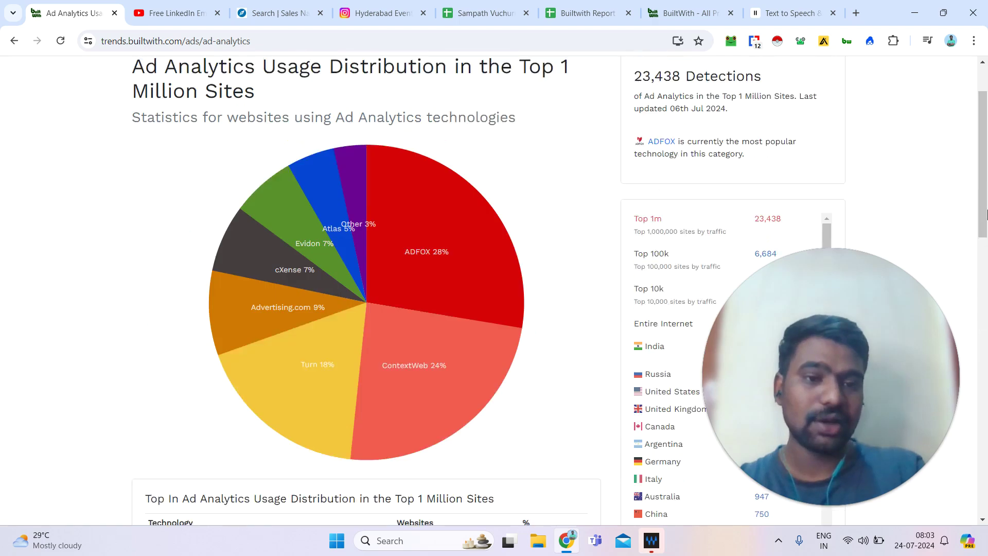
key("alt+Left")
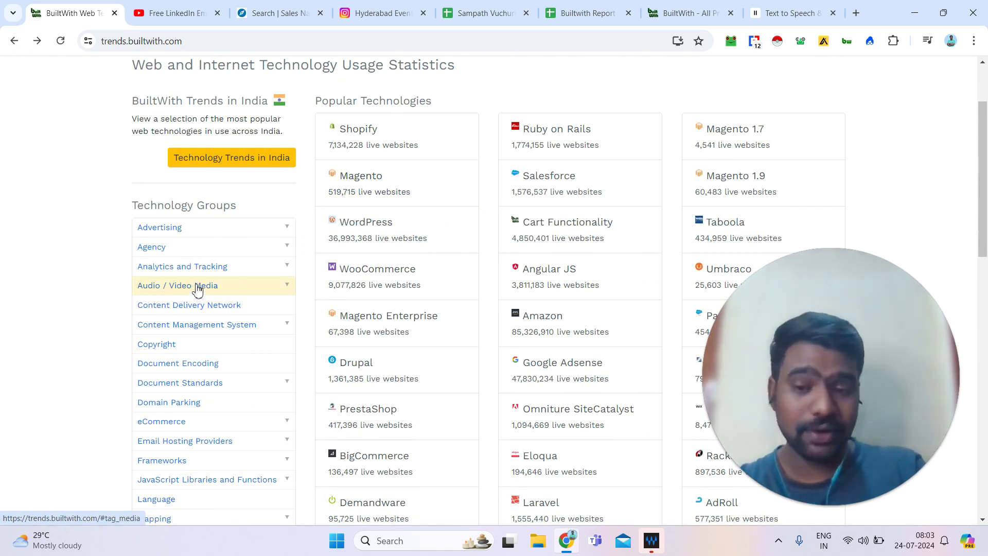
Step: Expand Web Hosting Providers in Technology Groups and open All Web Hosting Providers
scroll(263, 324, "down", 2)
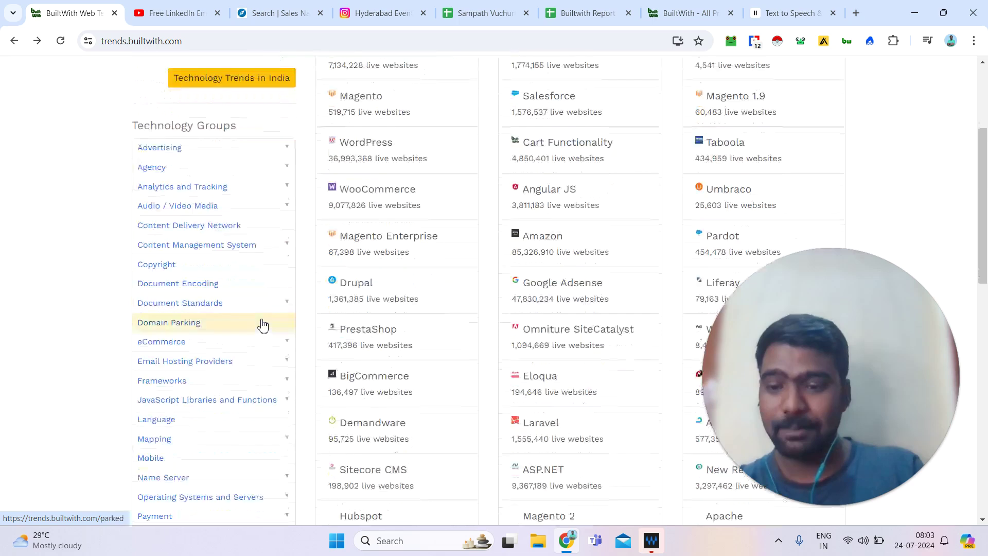
scroll(263, 324, "down", 3)
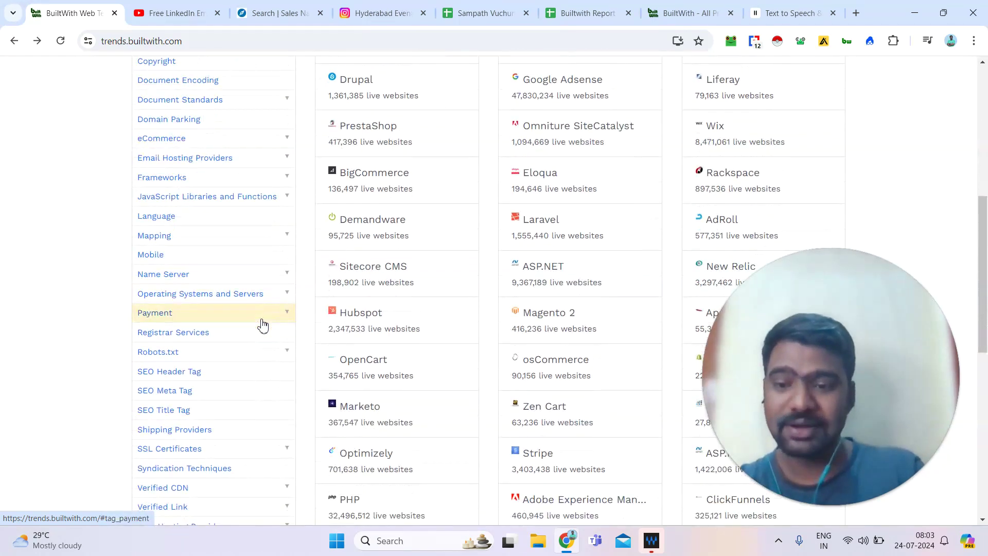
scroll(262, 324, "up", 1)
scroll(262, 324, "down", 1)
scroll(262, 324, "down", 4)
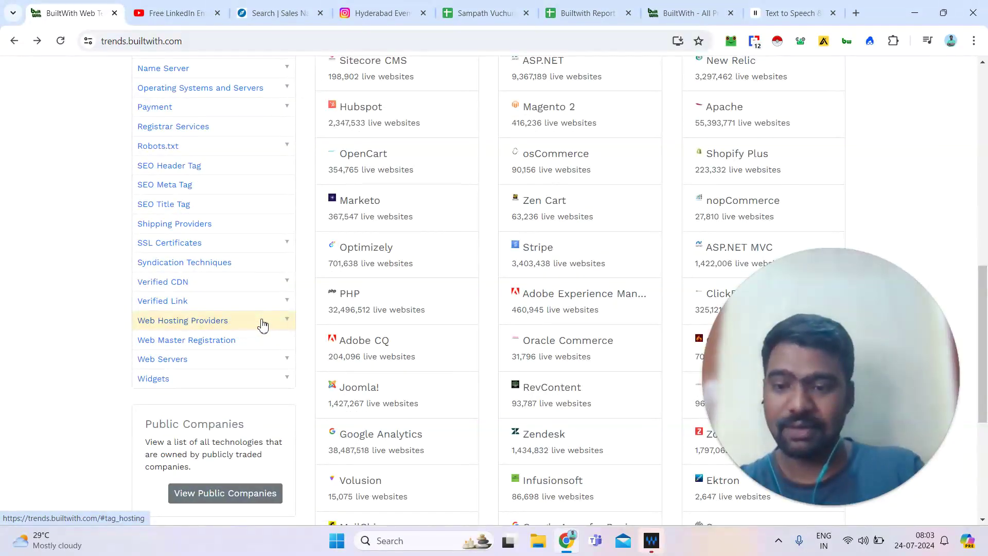
left_click(262, 325)
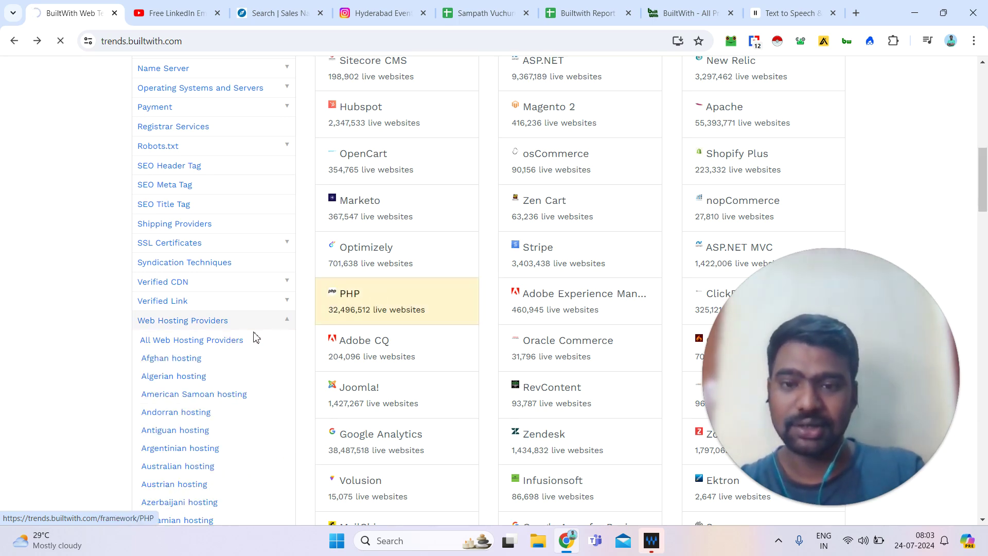
left_click(249, 340)
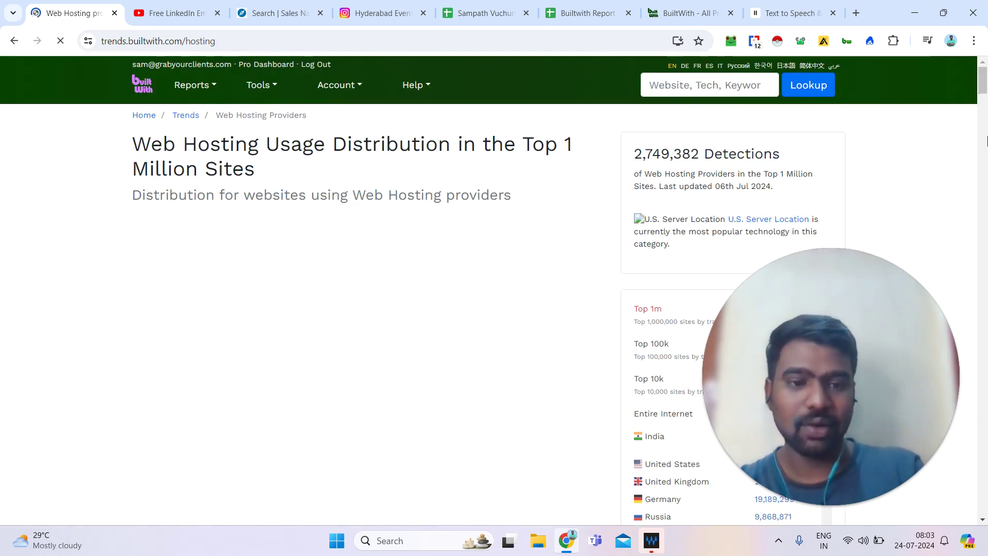
Step: Scroll the hosting providers ranking to reach Amazon's Usage Statistics page with 109,777,920 websites
left_click(983, 138)
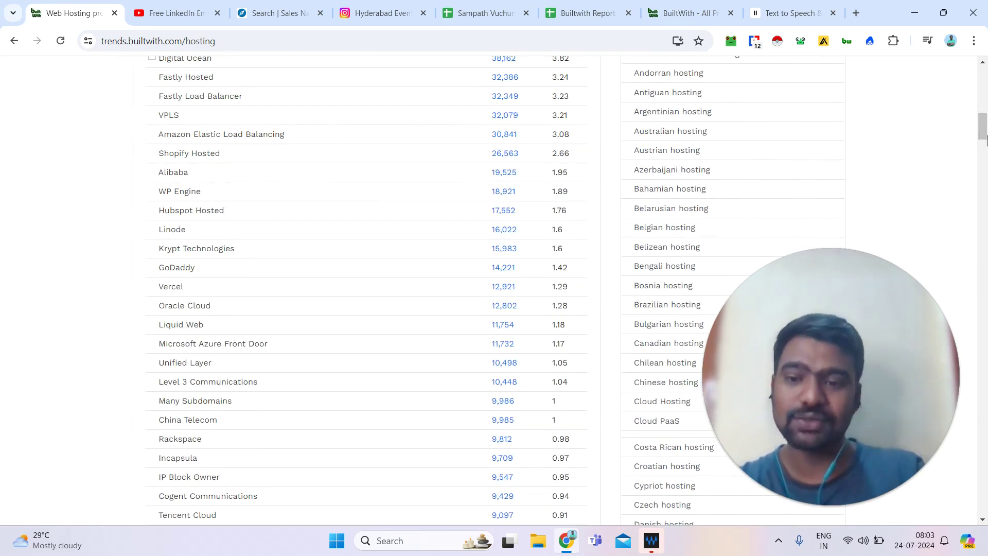
left_click_drag(983, 138, 983, 120)
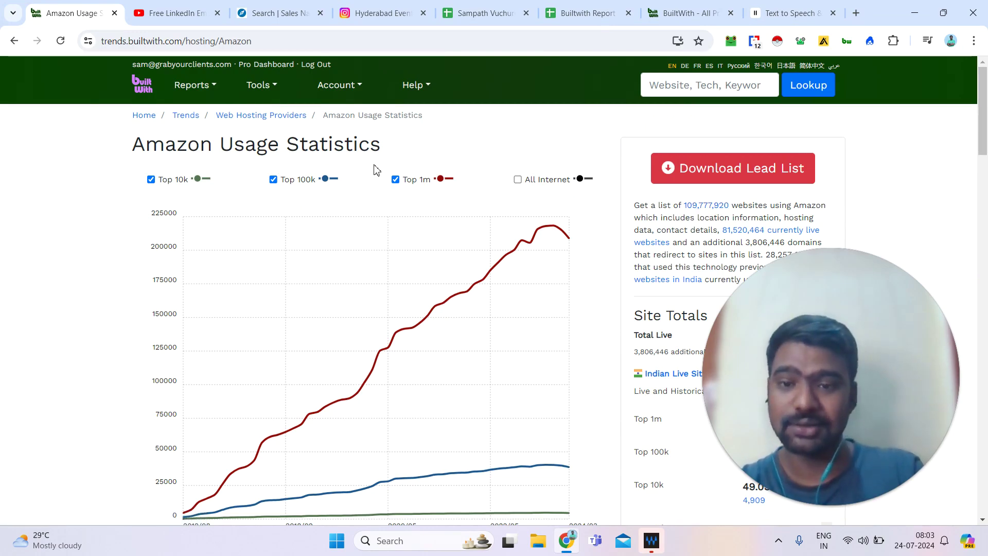
Step: Review Amazon's customer and country figures, then switch to the Builtwith Report spreadsheet
scroll(377, 170, "down", 7)
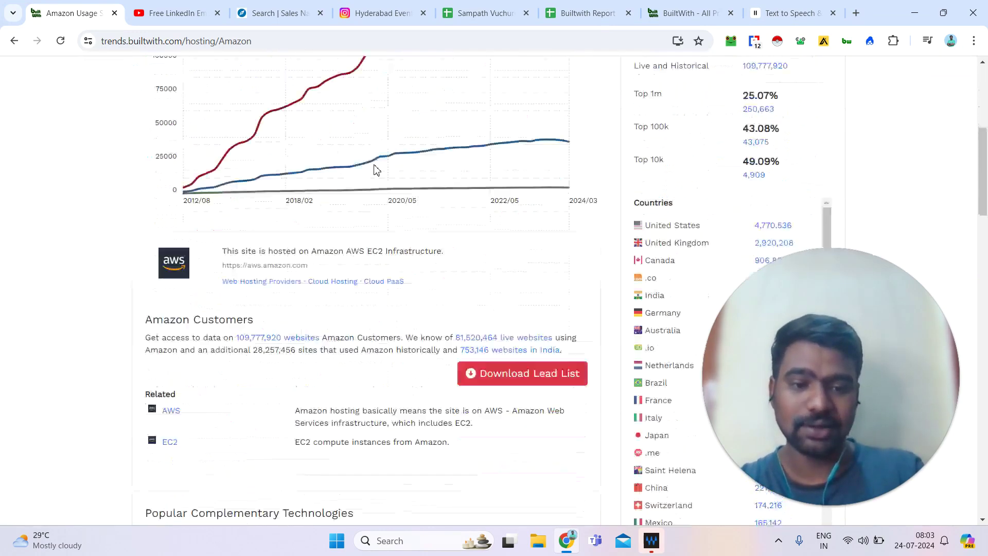
scroll(376, 170, "down", 3)
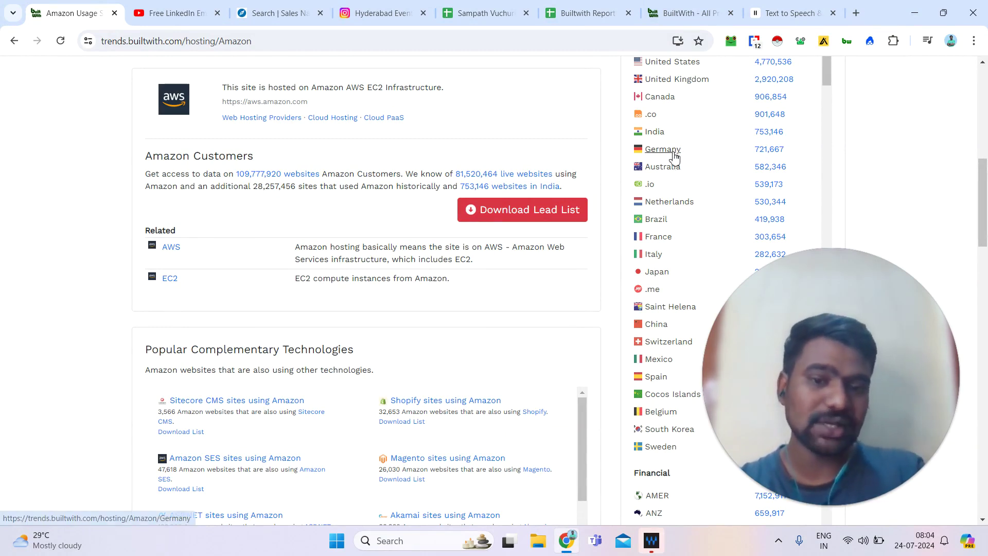
left_click_drag(983, 204, 983, 110)
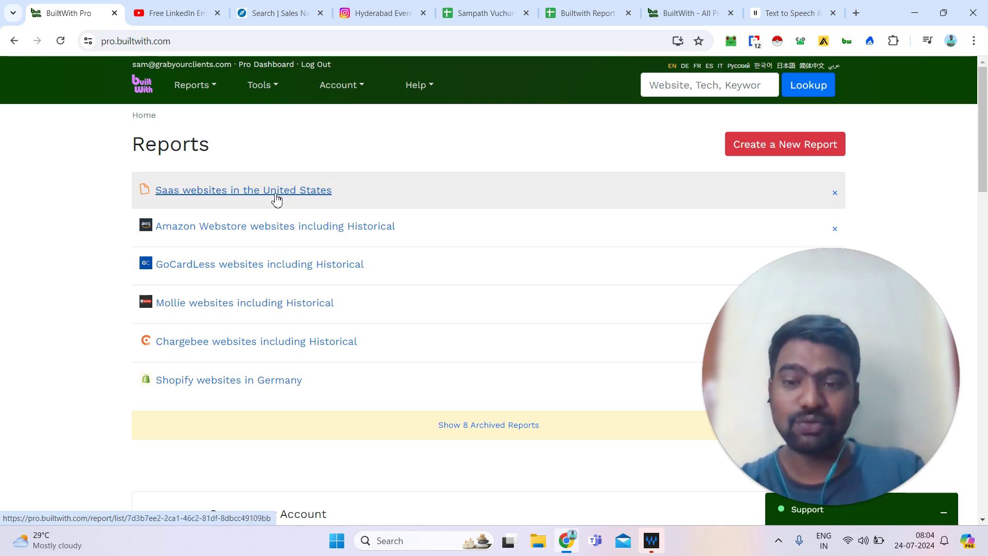
left_click(581, 12)
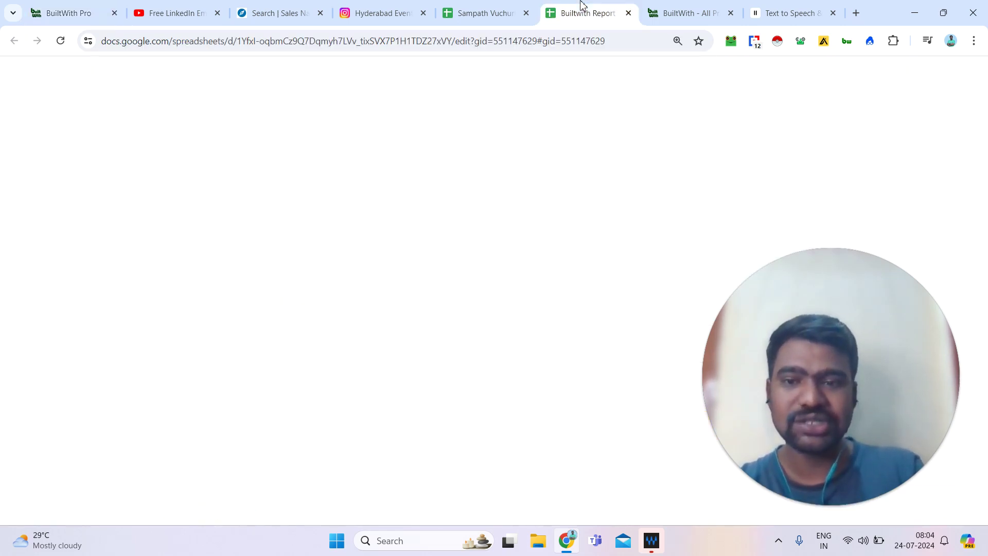
Step: Scan the report headers from Root Domain through Sales Revenue, Page Rank, SEO and social columns to TikTok
key("ctrl+Home")
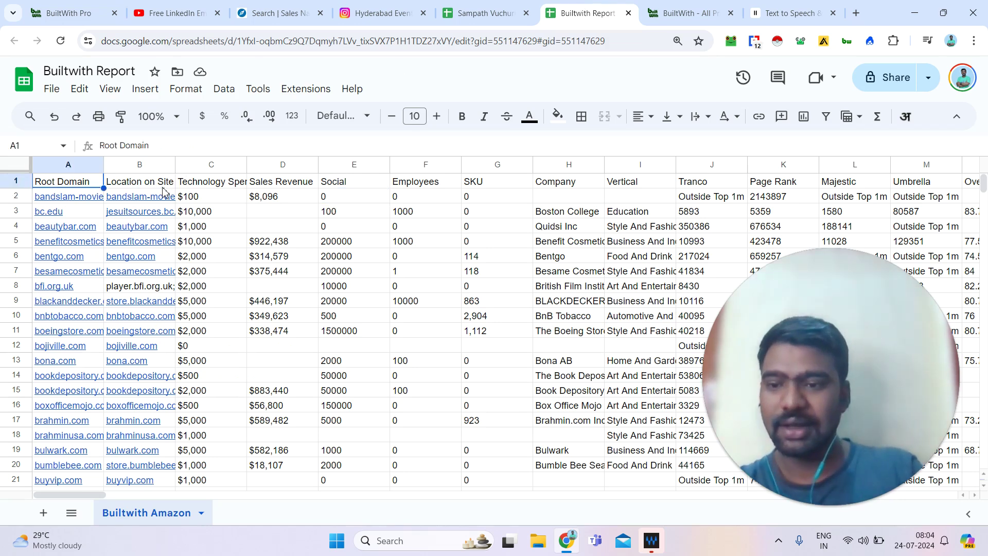
key("Right")
key("Right")
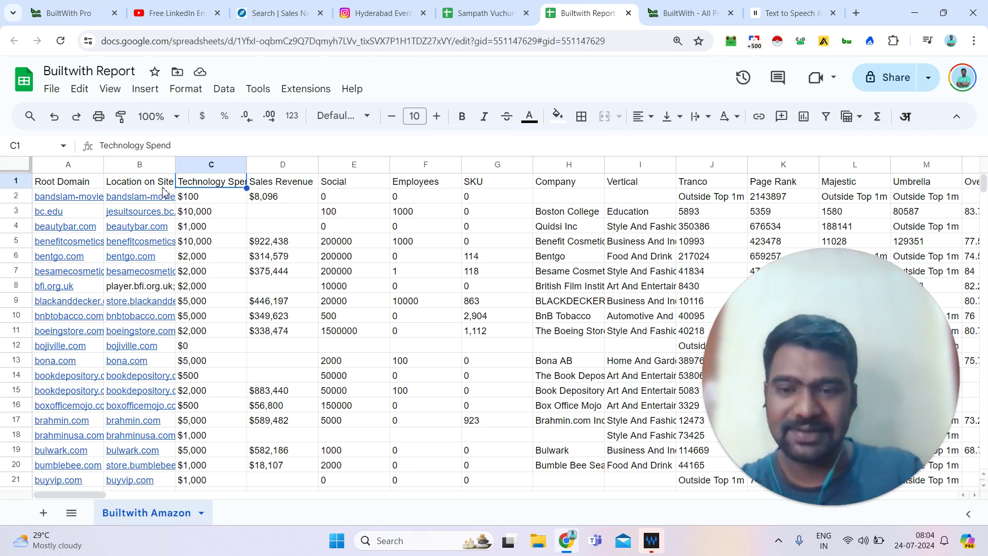
key("Right")
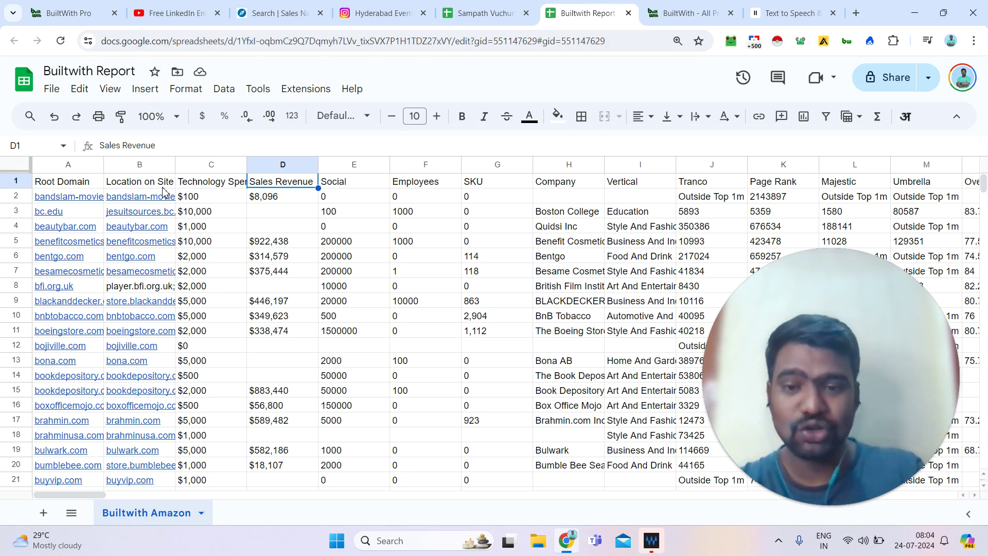
key("Right")
key("Right")
key("Right")
key("Right")
key("Right")
key("Right")
key("Right")
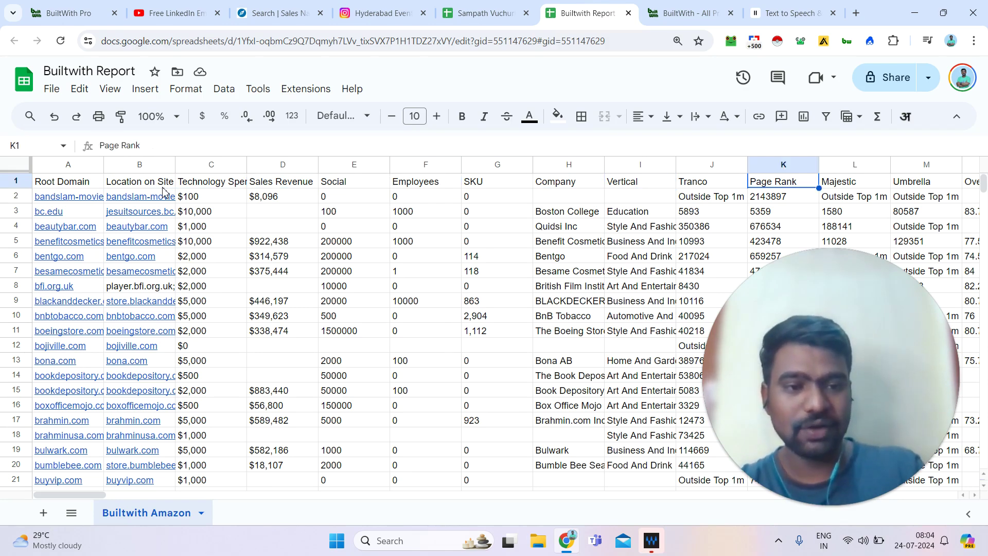
key("Right")
key("Right")
key("Right")
key("Right")
key("Right")
key("Right")
key("Right")
key("Right")
key("Right")
key("Right")
key("Left")
key("Left")
key("Left")
key("Left")
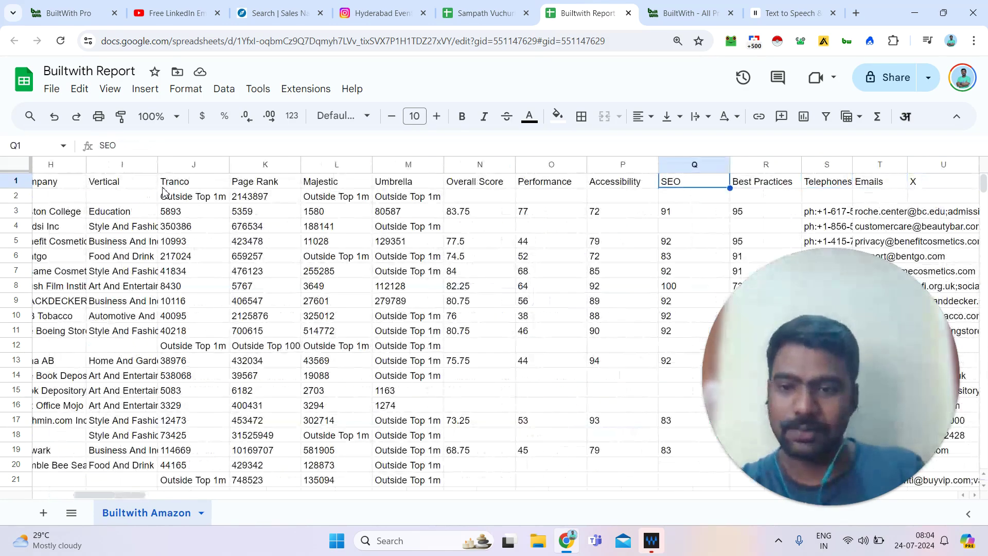
key("Left")
key("Left")
key("Left")
key("Left")
key("Right")
key("Right")
key("Left")
key("Right")
key("Right")
key("Right")
key("Right")
key("Right")
key("Right")
key("Right")
key("Right")
key("Right")
key("Right")
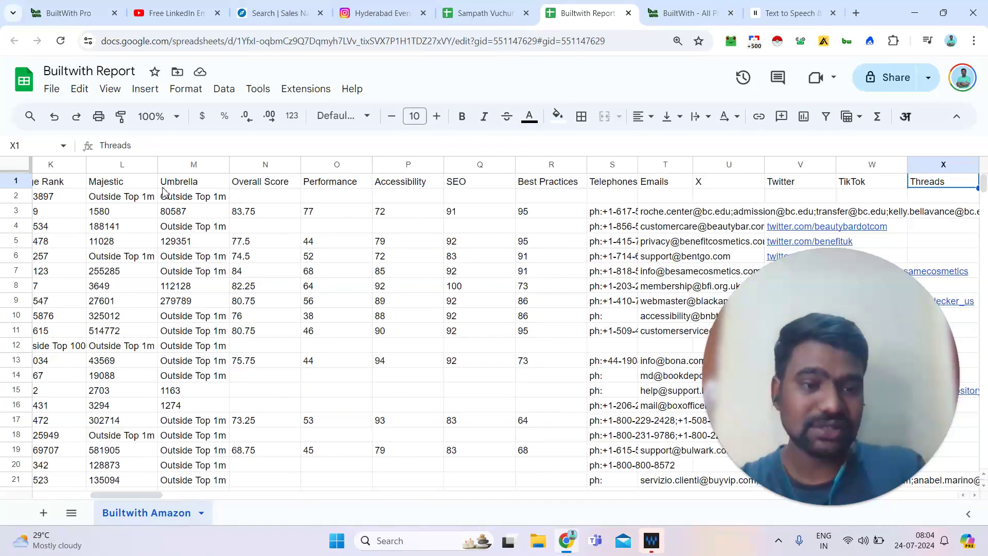
key("Right")
key("Left")
key("Left")
key("Left")
key("Left")
key("Left")
key("Right")
key("Right")
key("Right")
key("Right")
key("Right")
key("Right")
key("Right")
key("Right")
key("Right")
key("Right")
key("Right")
key("Right")
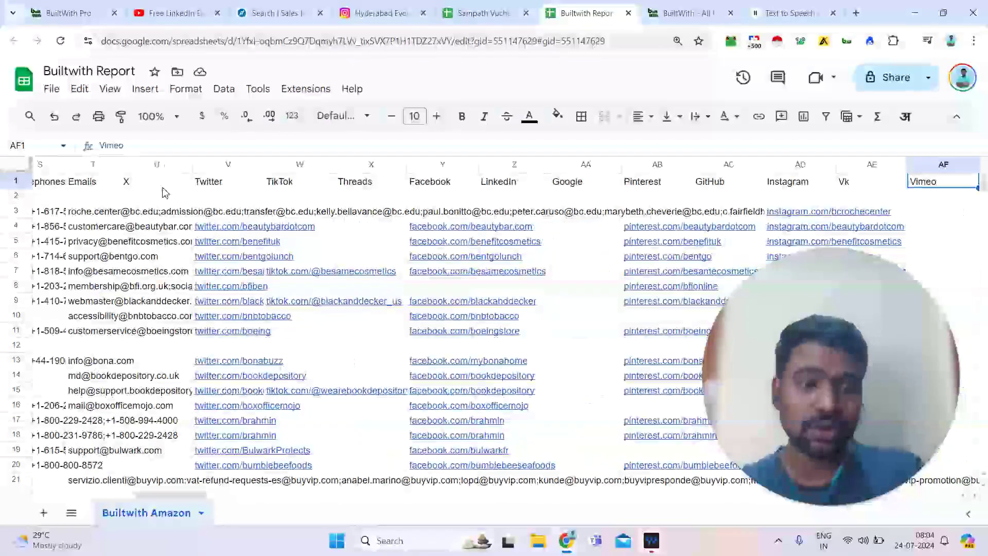
Step: Scan the location, financial, CRM, hosting and accessibility columns, return to Root Domain, then go to ElevenLabs
key("Right")
key("Right")
key("Right")
key("Right")
key("Right")
key("Right")
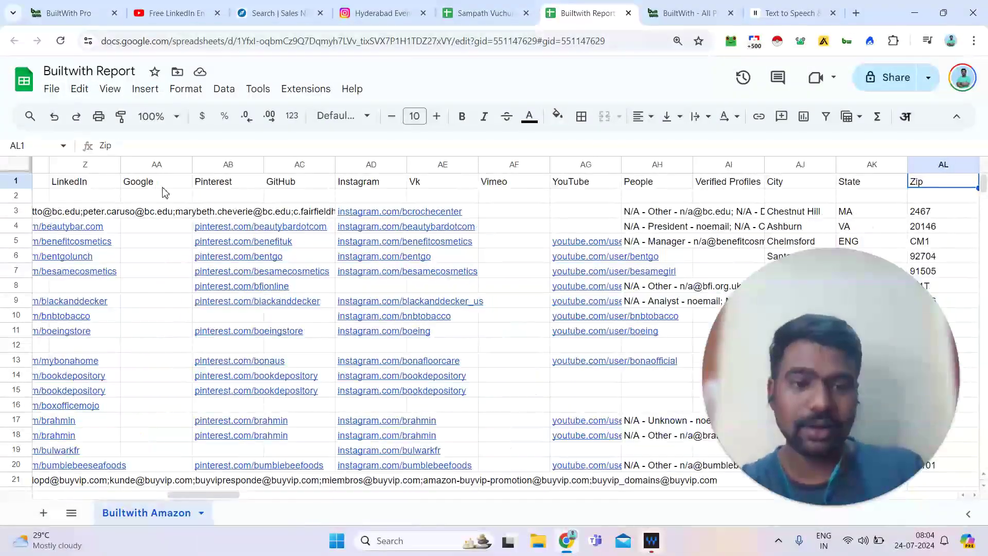
key("Right")
key("Left")
key("Left")
key("Left")
key("Left")
key("Right")
key("Right")
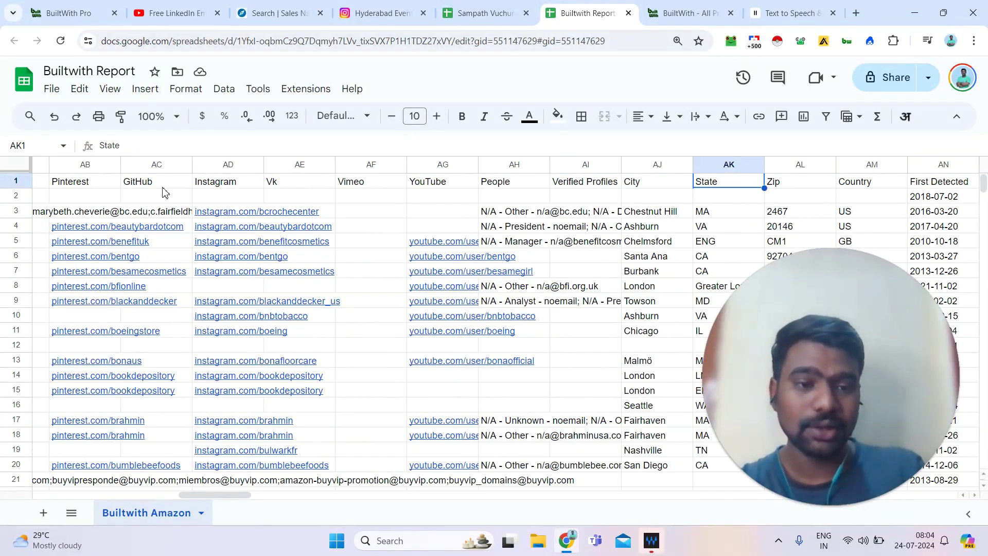
key("Right")
key("Right")
key("Right")
key("Right")
key("Right")
key("Right")
key("Right")
key("Right")
key("Right")
key("Right")
key("Right")
key("Right")
key("Right")
key("Right")
key("Right")
key("Right")
key("Right")
key("Right")
key("Right")
key("Right")
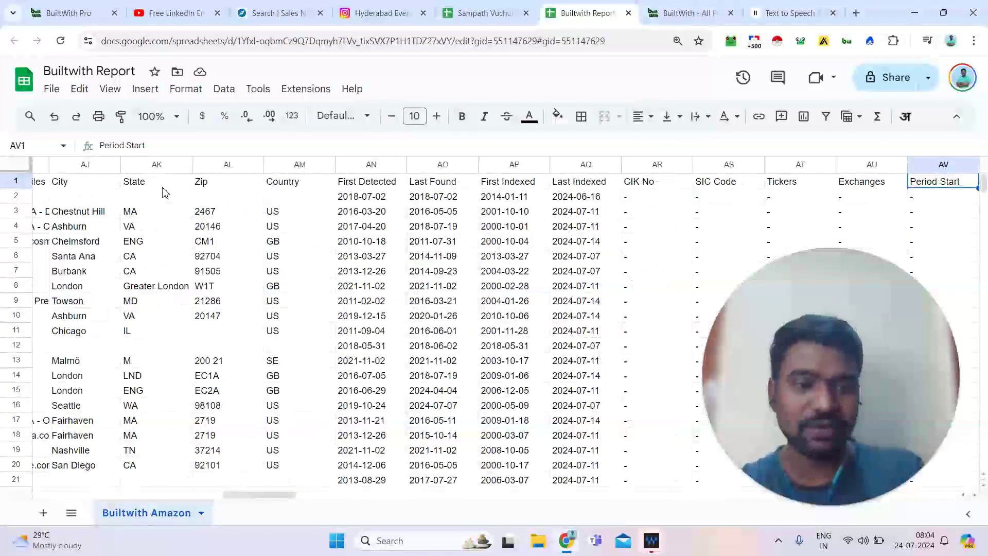
key("Right")
key("Right")
key("Right")
key("Right")
key("Right")
key("Right")
key("Right")
key("Right")
key("Right")
key("Right")
key("Right")
key("Right")
key("Right")
key("Right")
key("Right")
key("Right")
key("Right")
key("Right")
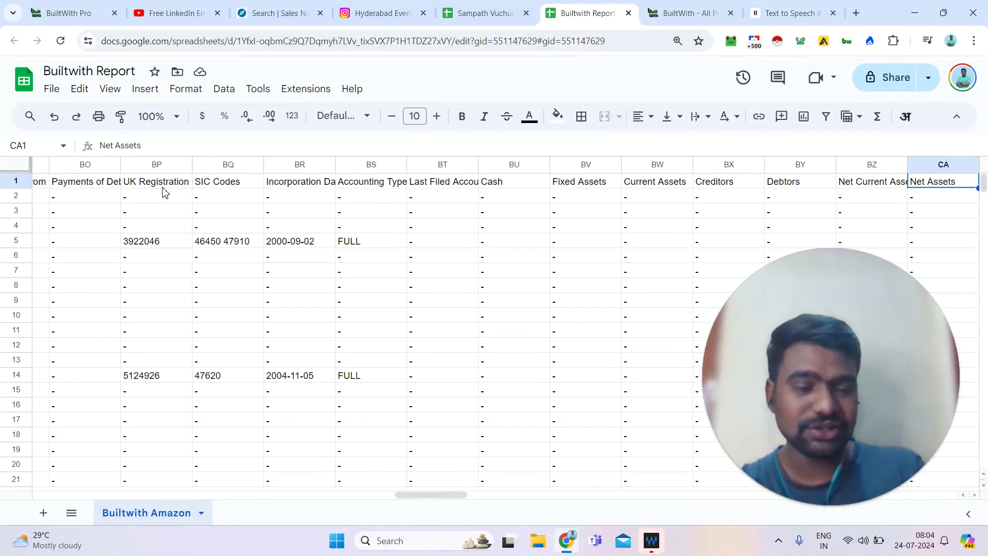
key("Right")
key("Right")
key("Right")
key("Right")
key("Right")
key("Right")
key("Right")
key("Right")
key("Right")
key("Right")
key("Right")
key("Right")
key("Right")
key("Right")
key("Right")
key("Right")
key("Right")
key("Right")
key("Right")
key("Right")
key("Left")
key("Left")
key("Left")
key("Left")
key("Left")
key("Left")
key("Left")
key("Left")
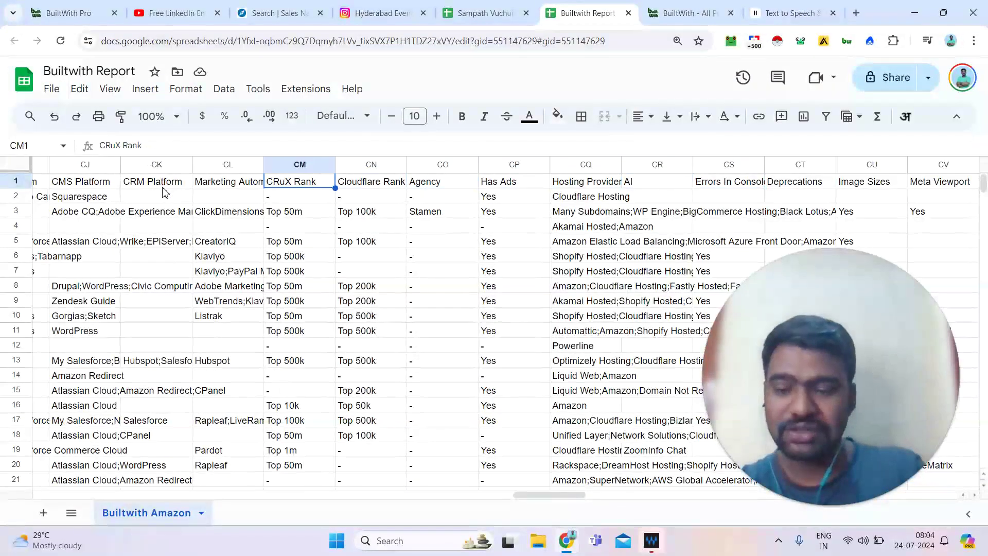
key("Left")
key("Left")
key("Left")
key("Left")
key("Left")
key("Right")
key("Right")
key("Right")
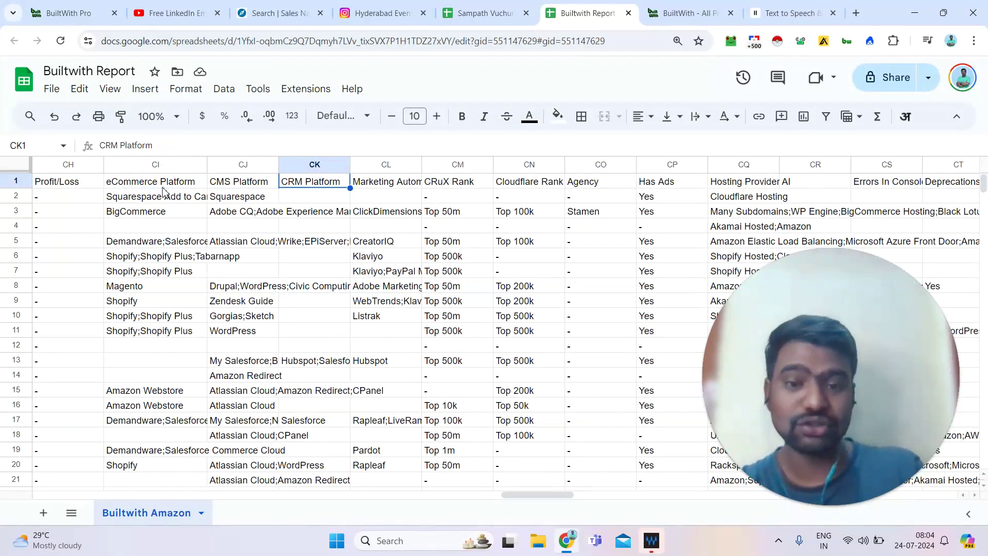
key("Right")
key("Right")
key("Right")
key("Right")
key("Right")
key("Right")
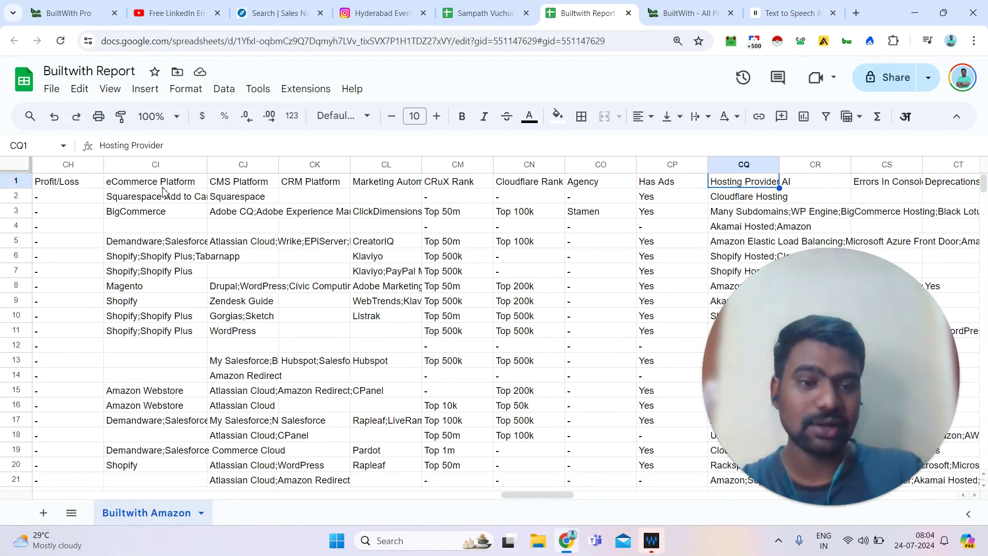
key("Right")
key("Right")
key("Right")
key("Right")
key("Right")
key("Right")
key("Right")
key("Right")
key("Right")
key("Right")
key("Right")
key("Right")
key("Right")
key("Right")
key("Right")
key("Right")
key("Right")
key("Right")
key("Right")
key("Right")
key("Right")
key("Right")
key("Right")
key("Right")
key("Right")
key("Right")
key("Right")
key("Right")
key("Right")
key("Right")
key("Right")
key("Right")
key("Right")
key("Right")
key("Right")
key("Right")
key("Right")
key("Right")
key("Right")
key("Right")
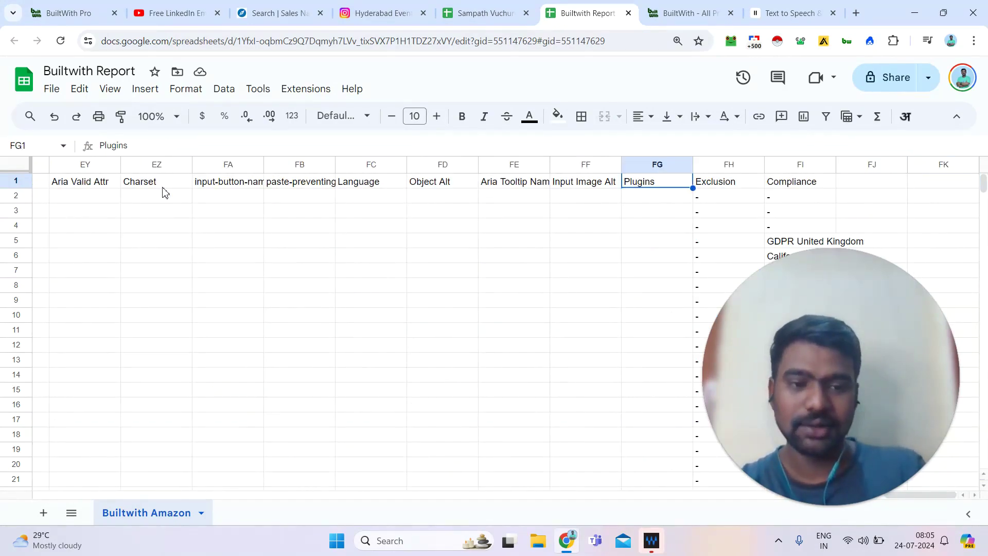
key("Left")
key("Left")
key("Left")
key("Left")
key("Left")
key("Left")
key("Left")
key("Left")
key("Left")
key("Left")
key("Left")
key("Left")
key("Left")
key("Left")
key("Left")
key("Left")
key("Left")
key("Left")
key("Left")
key("Left")
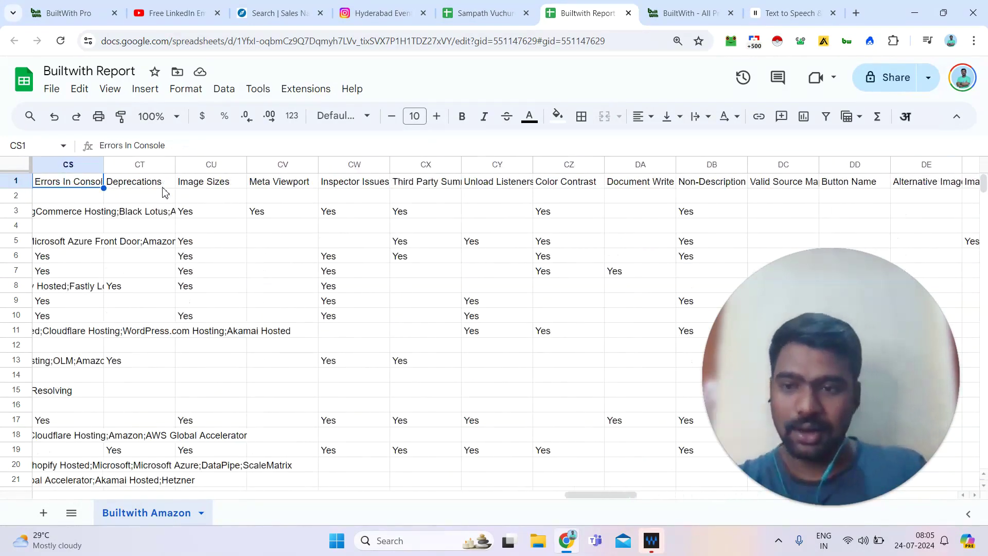
key("Left")
key("Left")
key("Left")
key("Left")
key("Left")
key("Left")
key("Left")
key("Left")
key("Left")
key("Left")
key("Left")
key("Left")
key("Left")
key("Left")
key("Left")
key("Left")
key("Left")
key("Left")
key("Left")
key("Left")
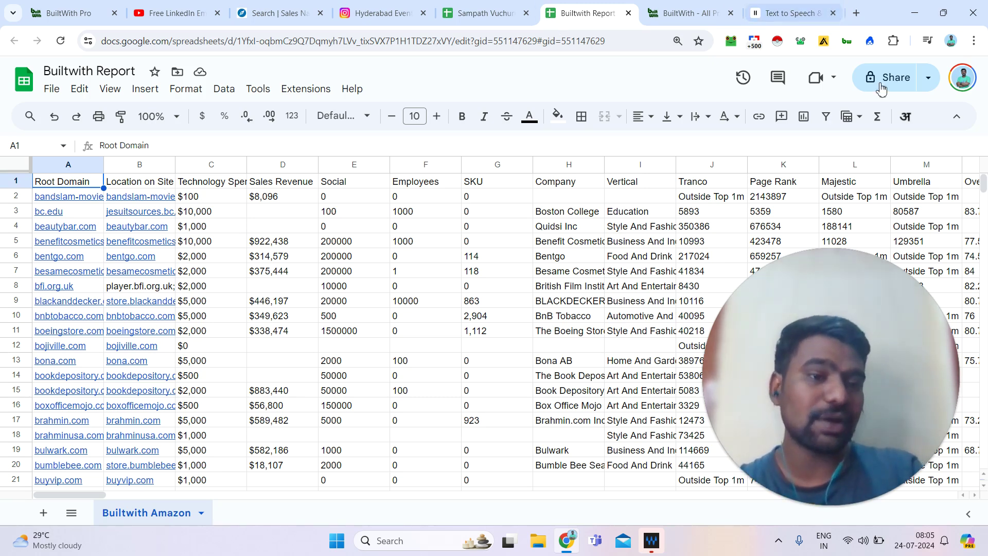
left_click(791, 15)
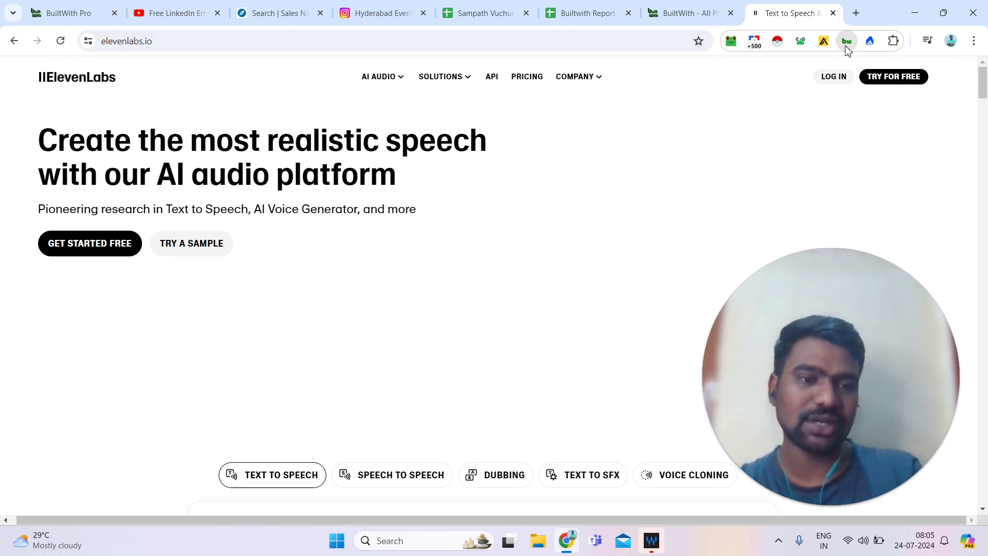
Step: Profile elevenlabs.io's technologies like RudderStack, React and Amazon S3 with the BuiltWith extension
left_click(846, 46)
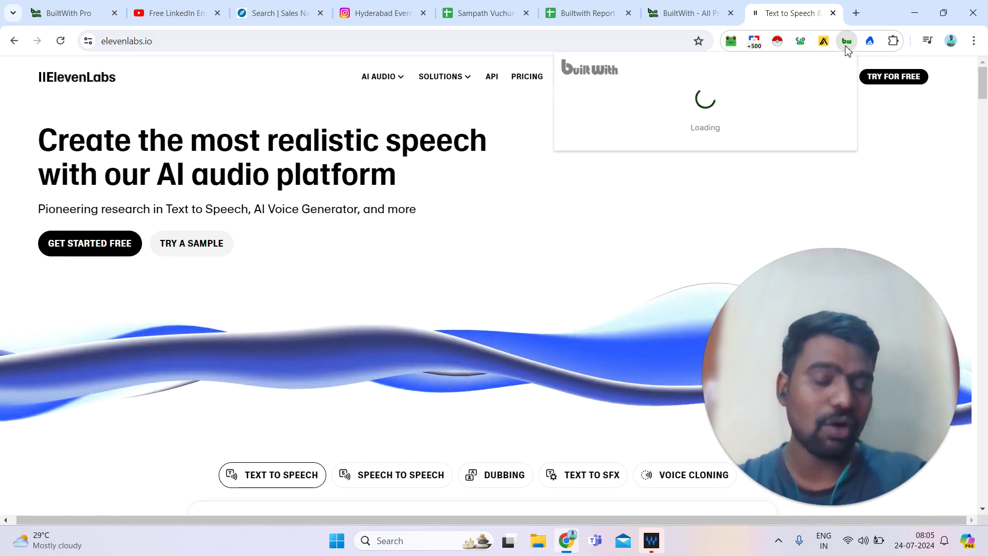
left_click_drag(852, 80, 862, 196)
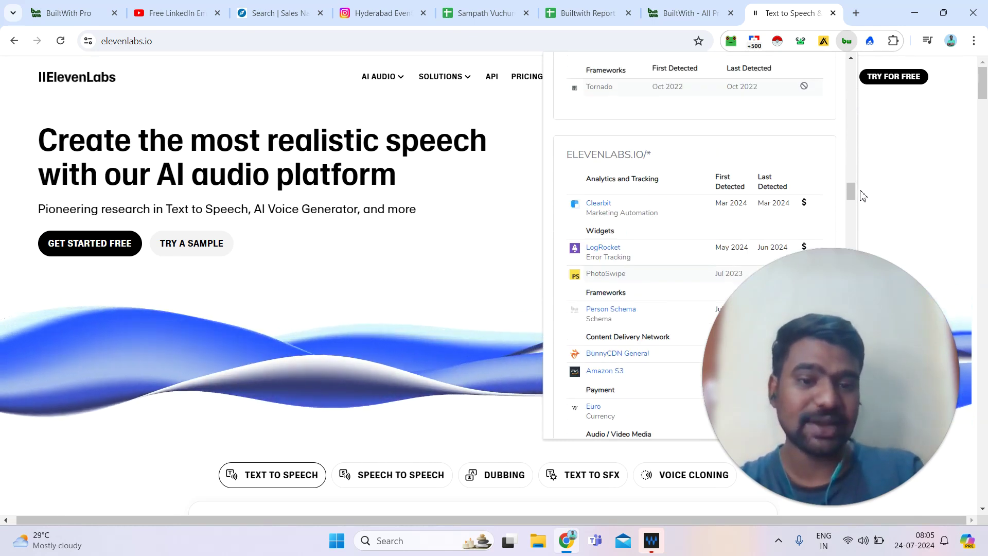
left_click(425, 211)
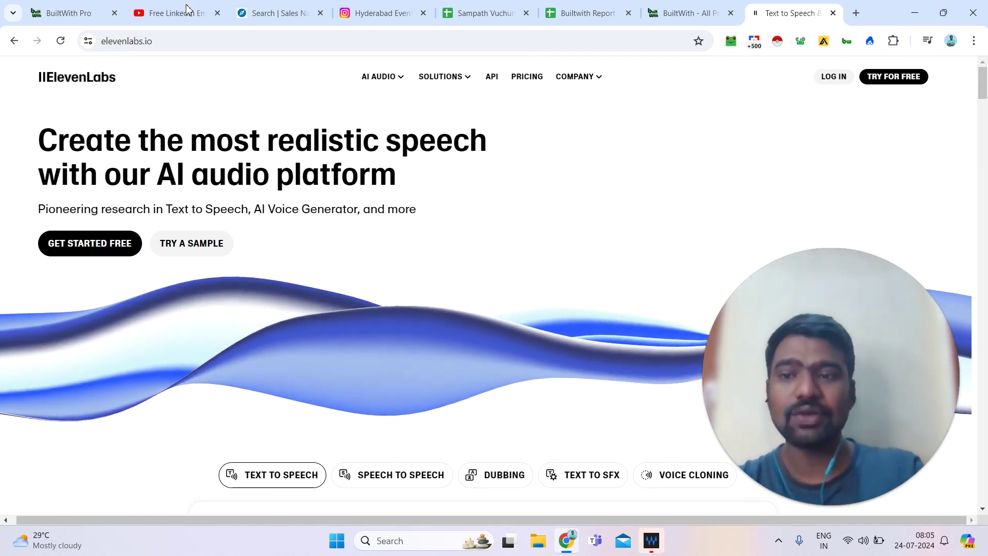
left_click(34, 6)
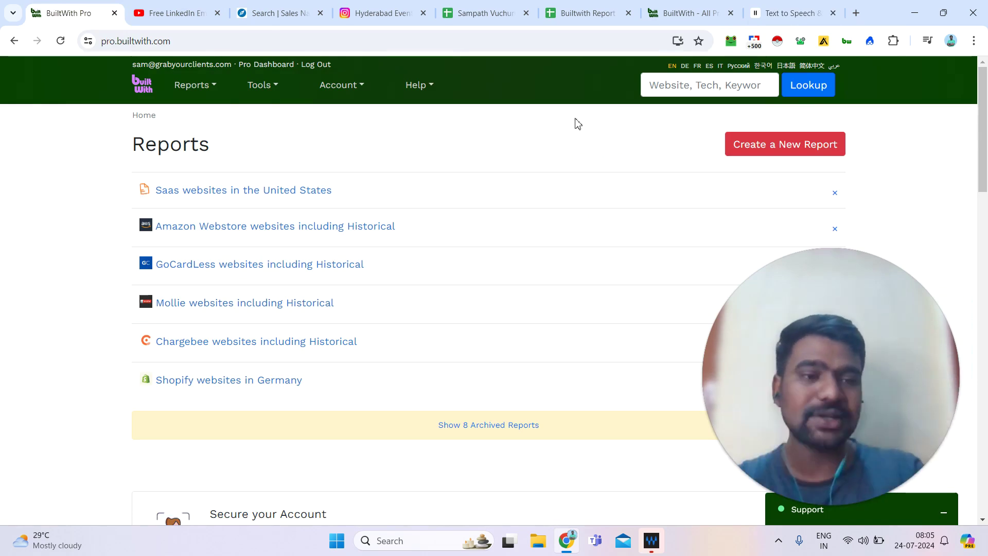
mouse_move(984, 177)
left_mouse_down()
mouse_move(985, 203)
mouse_move(985, 185)
left_mouse_up()
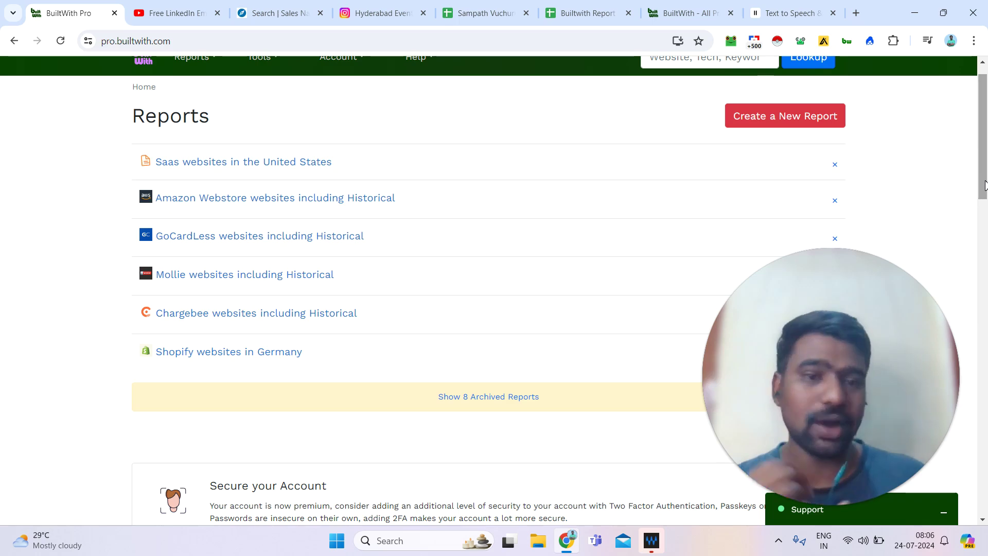
scroll(285, 105, "down", 1)
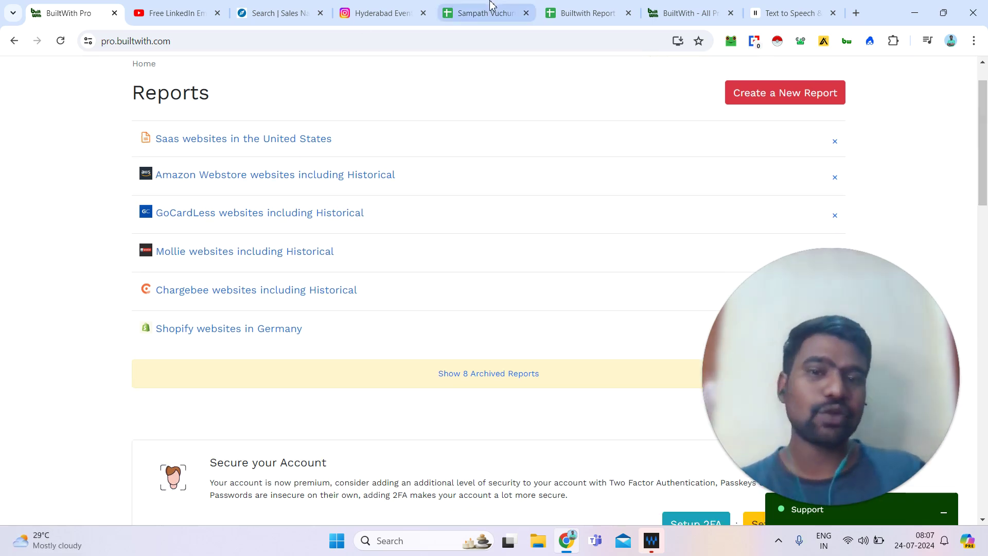
left_click(513, 7)
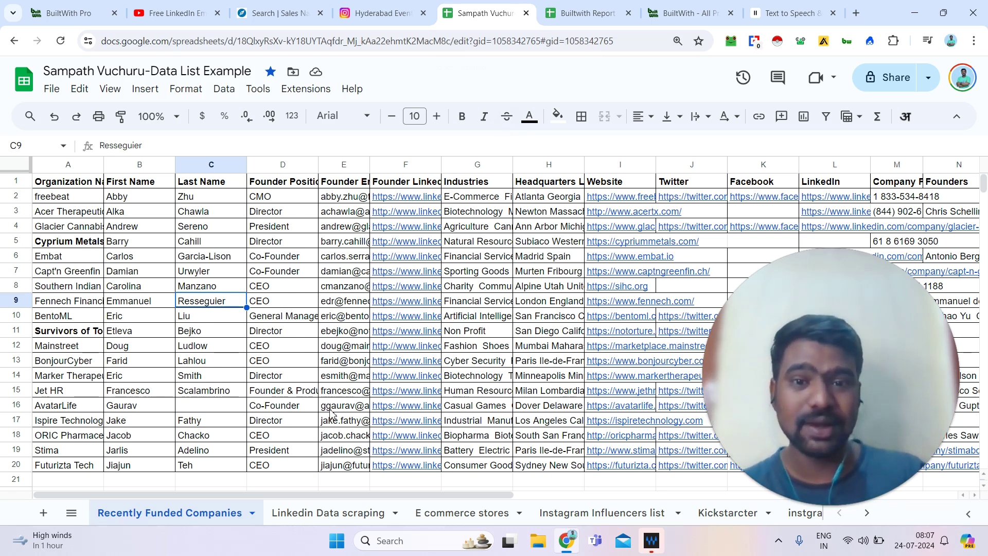
Step: Browse the spreadsheet's full list of sheets via All Sheets
left_click(82, 514)
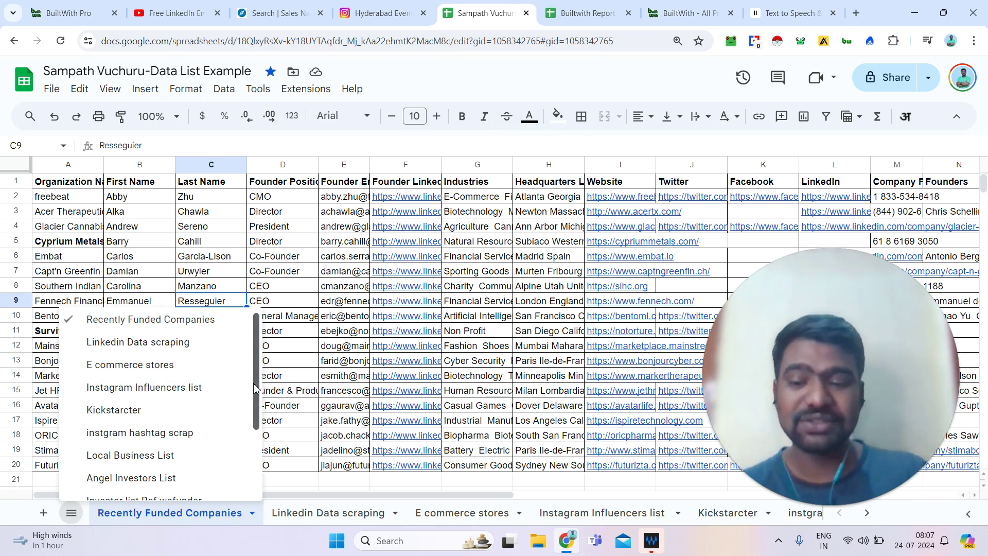
scroll(253, 431, "down", 2)
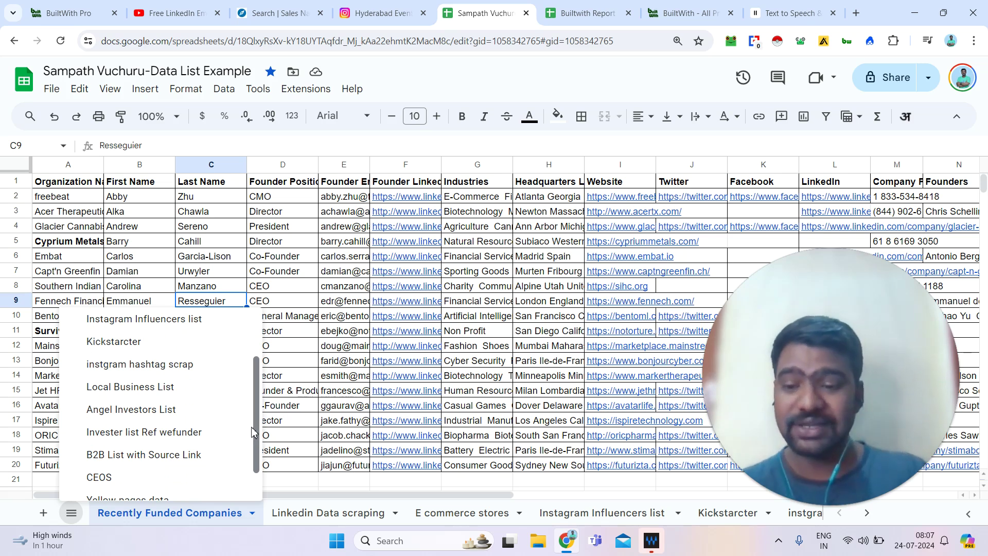
scroll(253, 442, "down", 1)
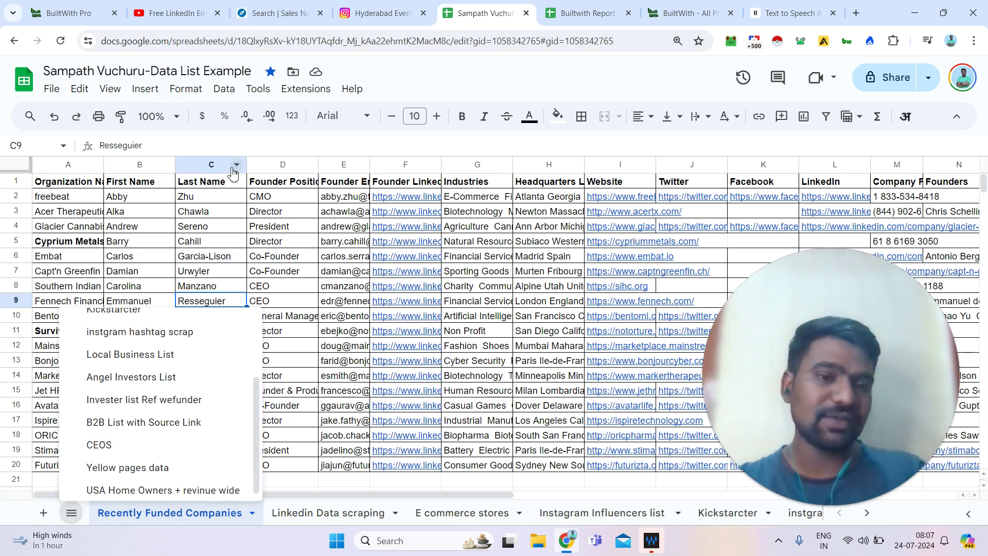
Step: Go to the Free LinkedIn Email IDs YouTube video and briefly select its description contact lines
left_click(224, 8)
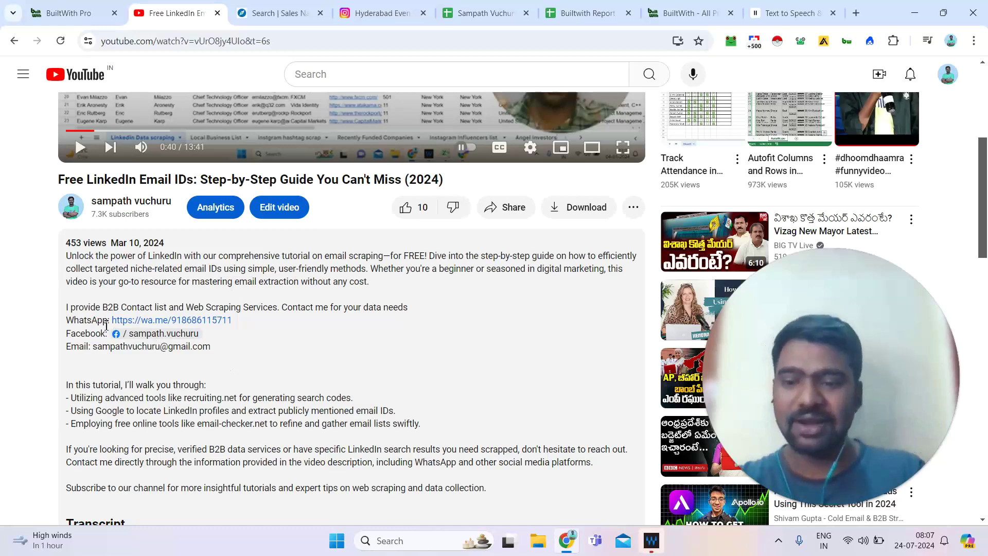
left_click_drag(106, 325, 286, 337)
left_click(284, 337)
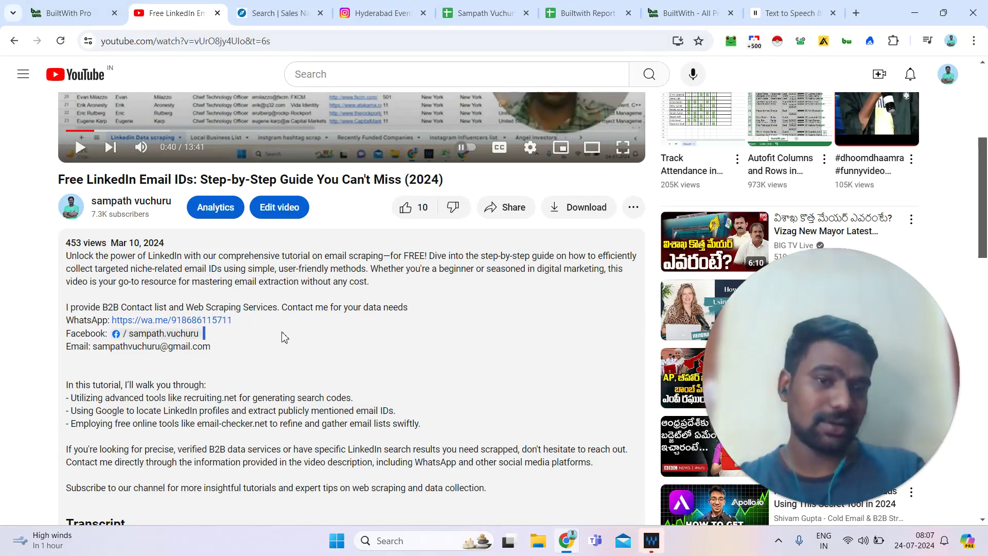